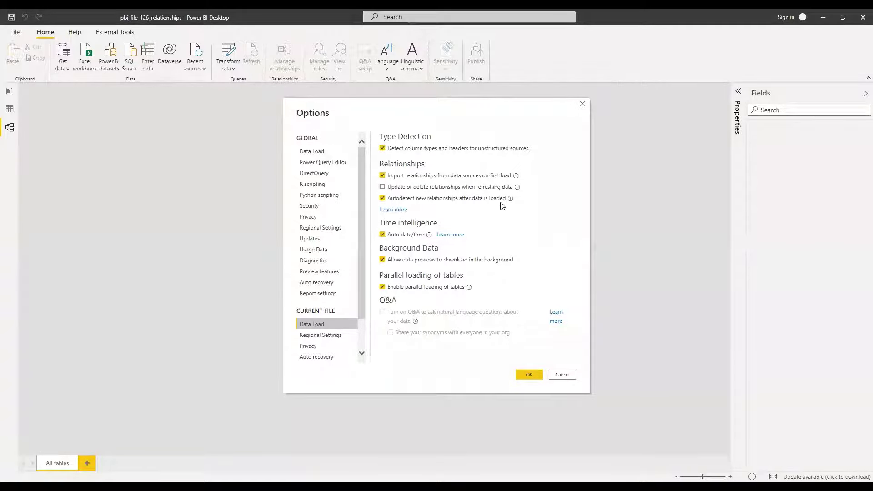
Accept the current file's data load options with autodetection of new relationships after loading enabled
mouse_move(511, 200)
click(531, 378)
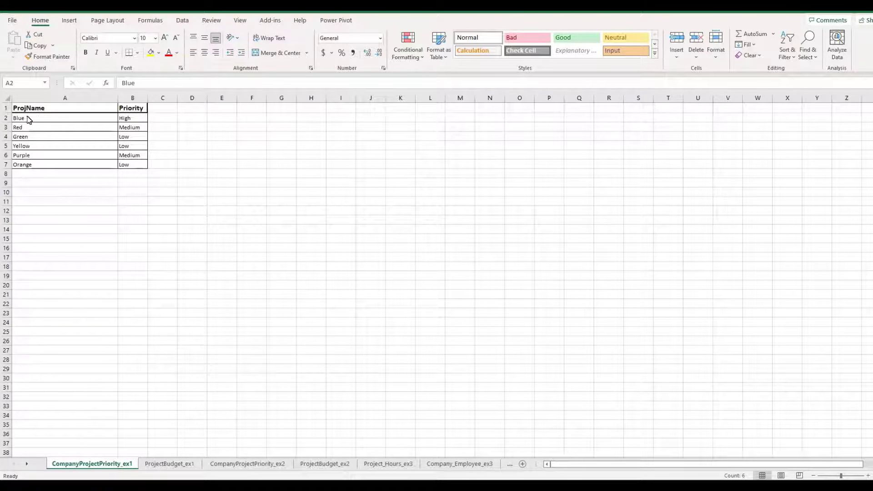
Switch to the Excel workbook and compare the project name columns of the CompanyProjectPriority_ex1 and ProjectBudget_ex1 sheets
key(ctrl+c)
key(ctrl+v)
drag(42, 144, 41, 164)
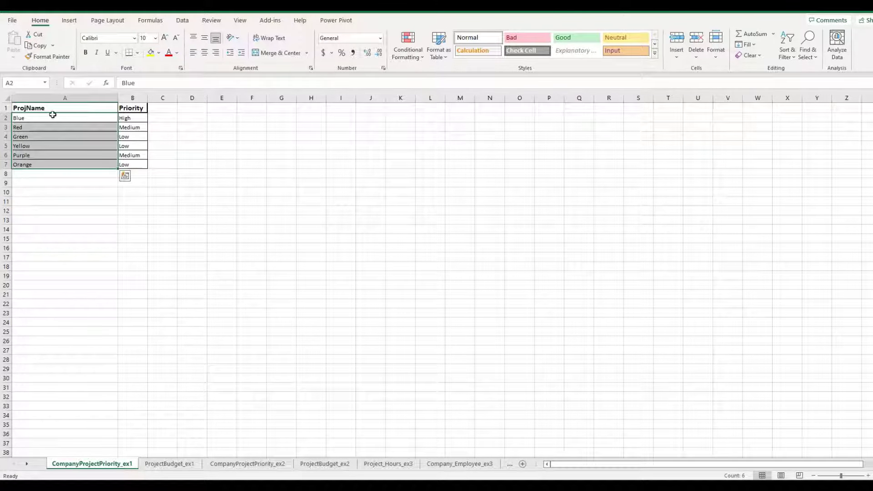
drag(40, 106, 41, 165)
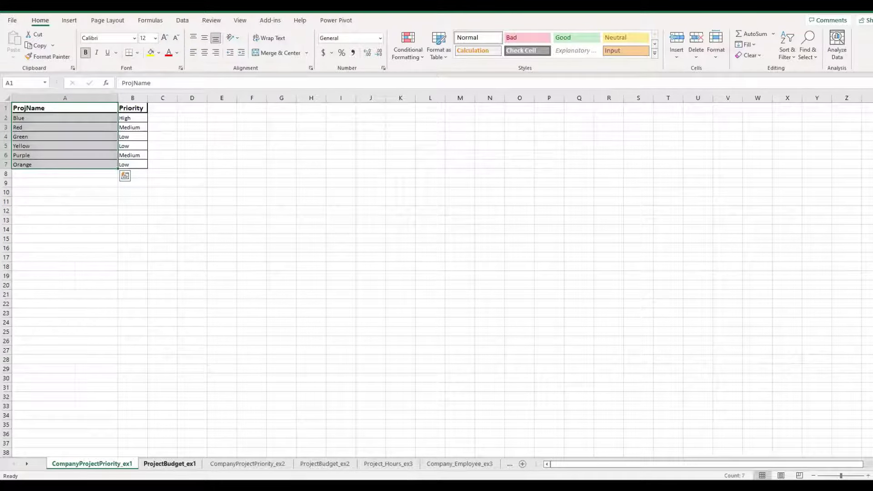
click(169, 463)
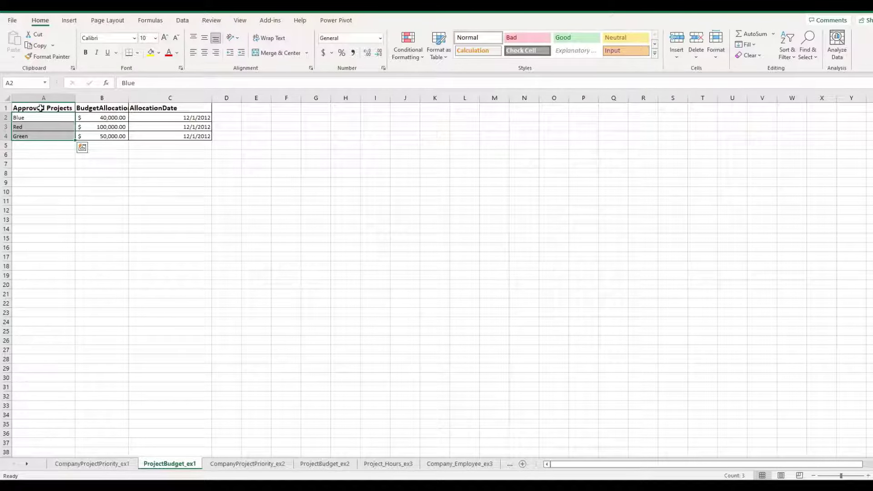
drag(41, 107, 41, 134)
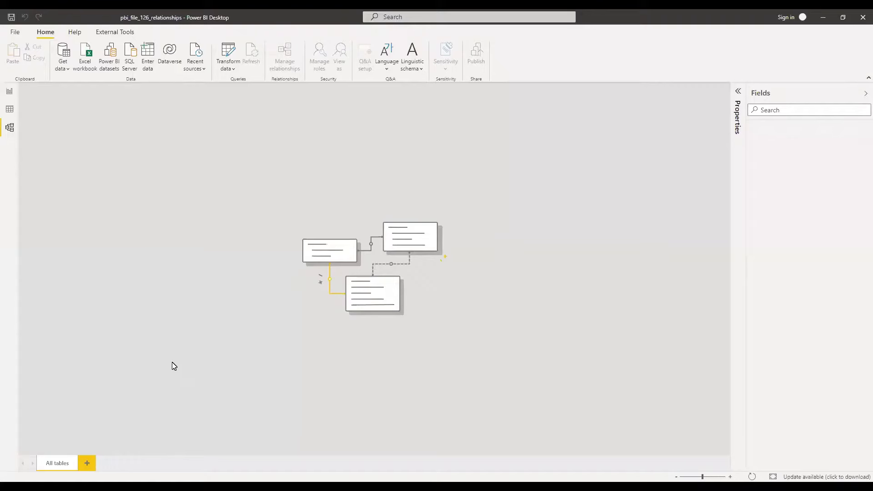
In Power BI Desktop, import ProjectBudget_ex1 and CompanyProjectPriority_ex1 from managing_relationships.xlsx and open them for transformation
click(87, 59)
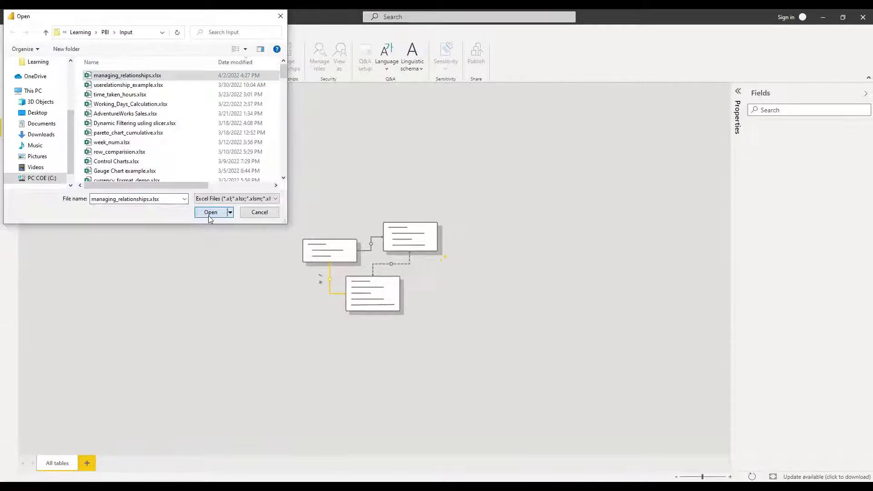
click(210, 213)
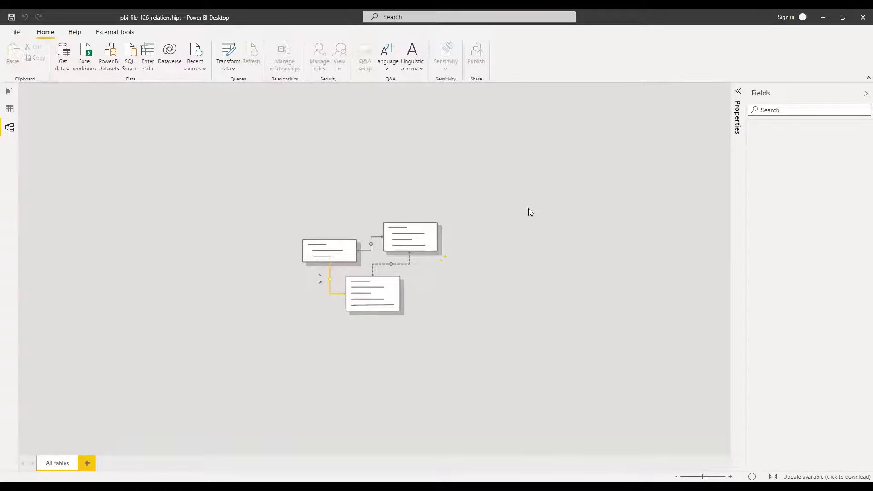
click(265, 231)
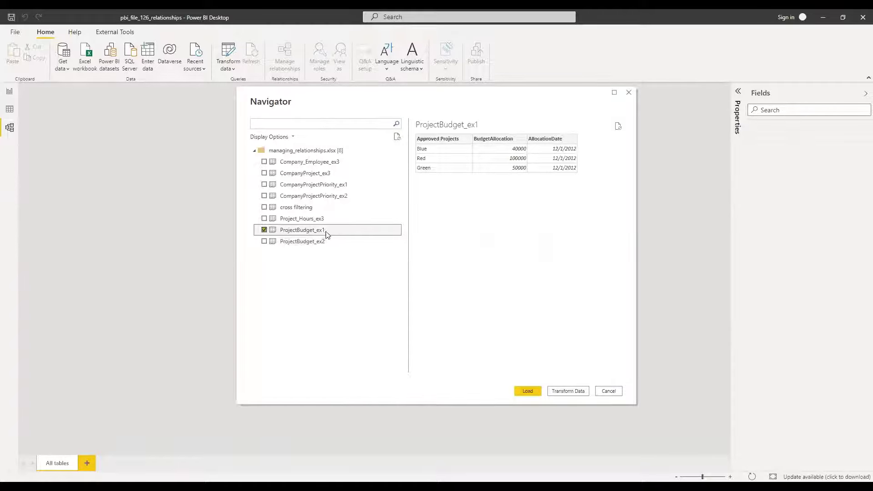
click(265, 184)
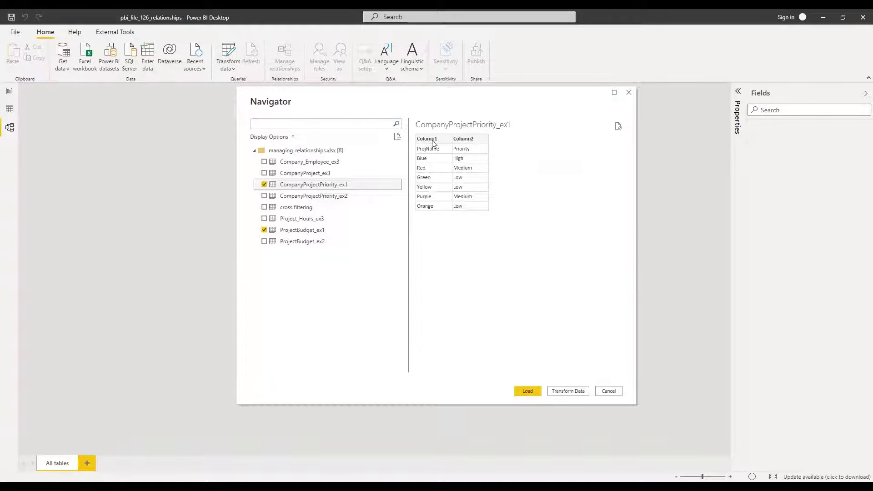
click(565, 395)
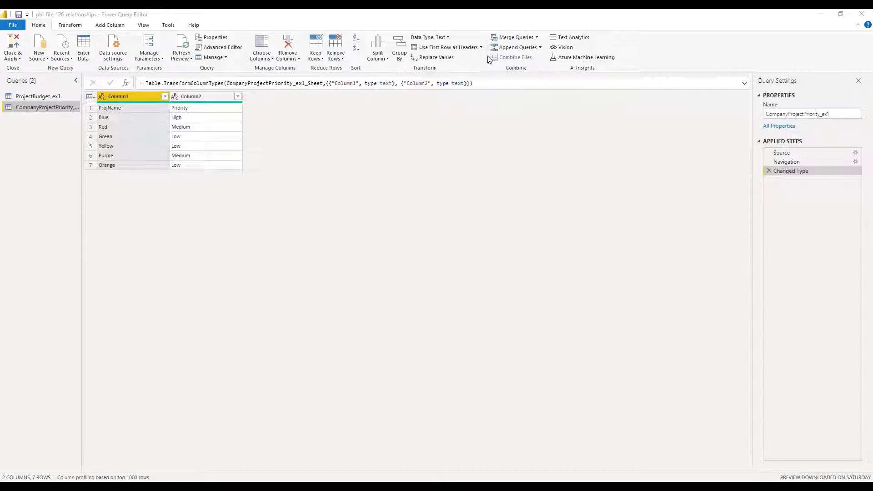
Use the first row of CompanyProjectPriority_ex1 as headers, and apply the query changes to the model
click(434, 51)
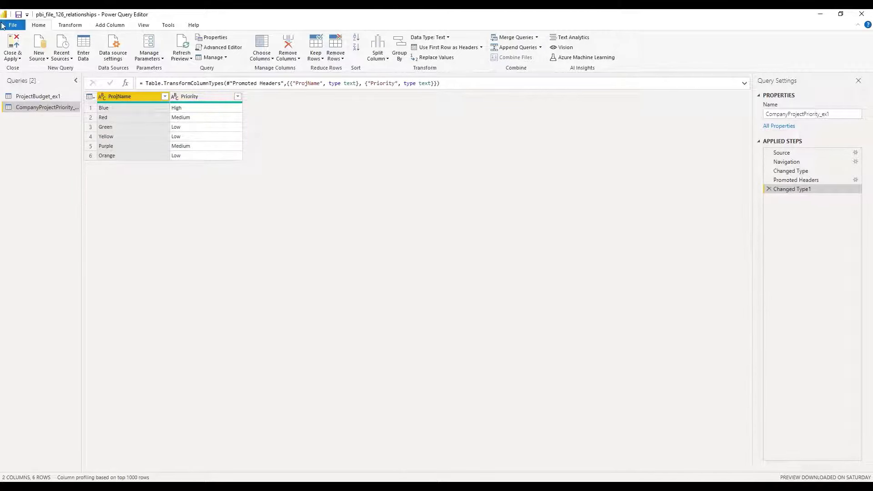
click(17, 59)
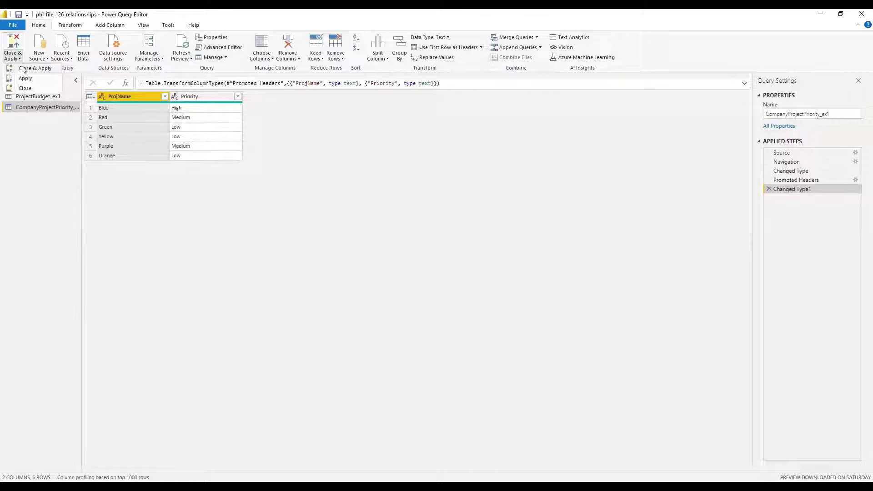
click(23, 69)
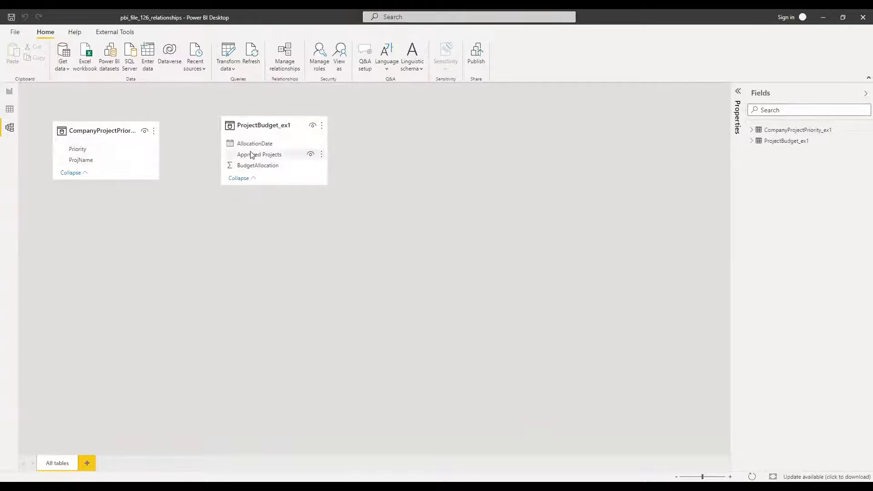
Try to autodetect relationships between the two loaded tables
click(285, 63)
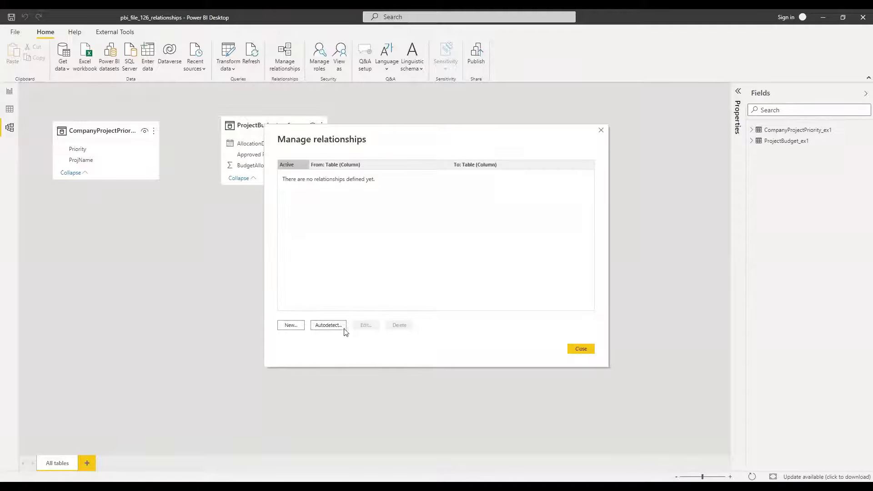
click(341, 326)
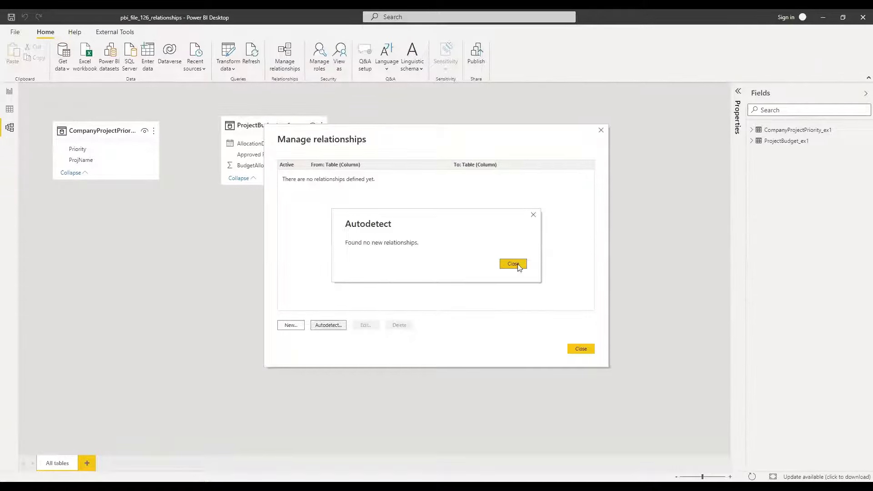
click(516, 265)
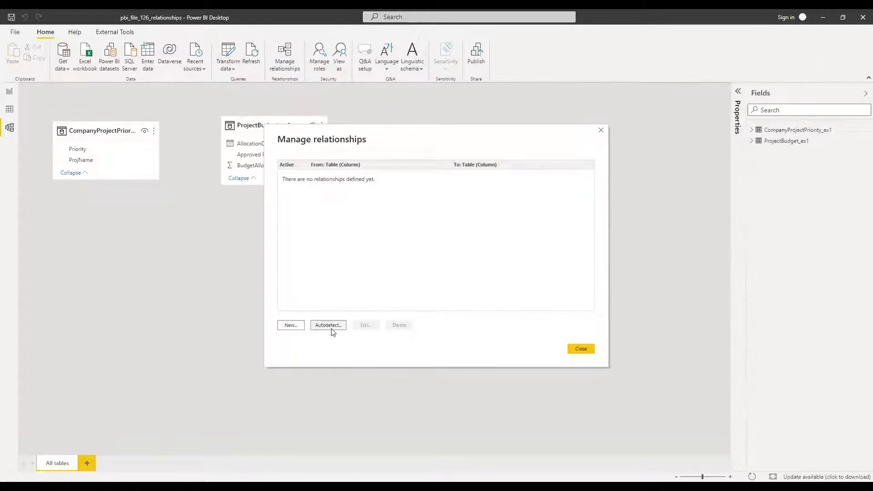
Create an active one-to-one relationship from CompanyProjectPriority_ex1's ProjName to ProjectBudget_ex1's Approved Projects, cross-filtering in both directions
click(290, 325)
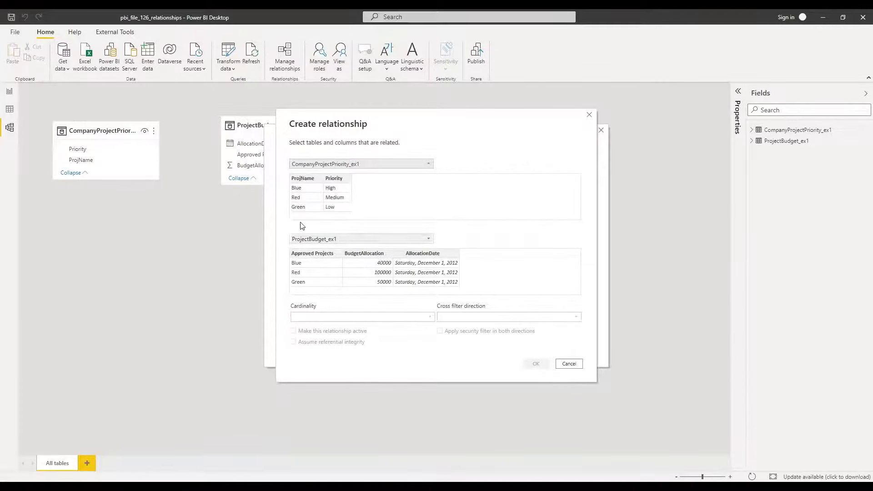
click(302, 179)
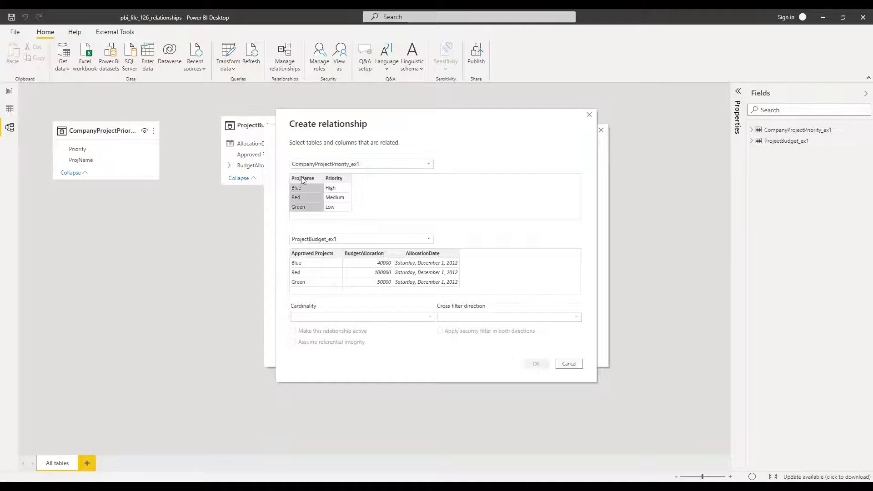
click(304, 261)
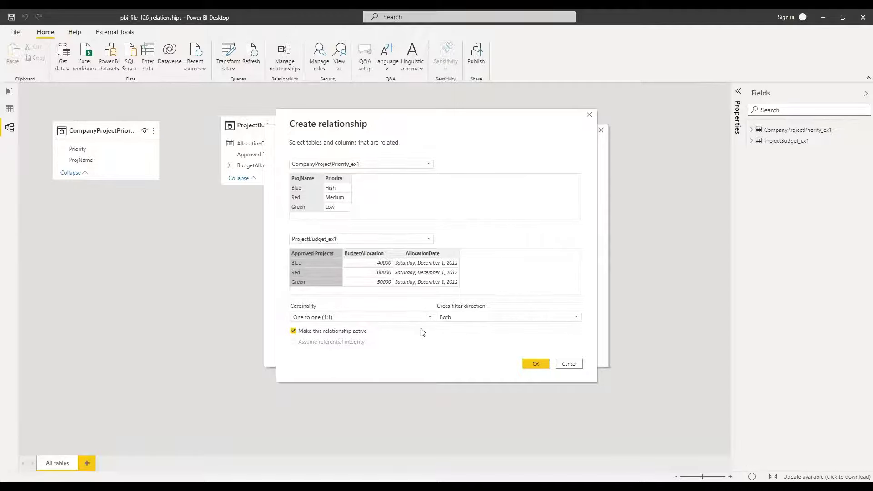
click(536, 365)
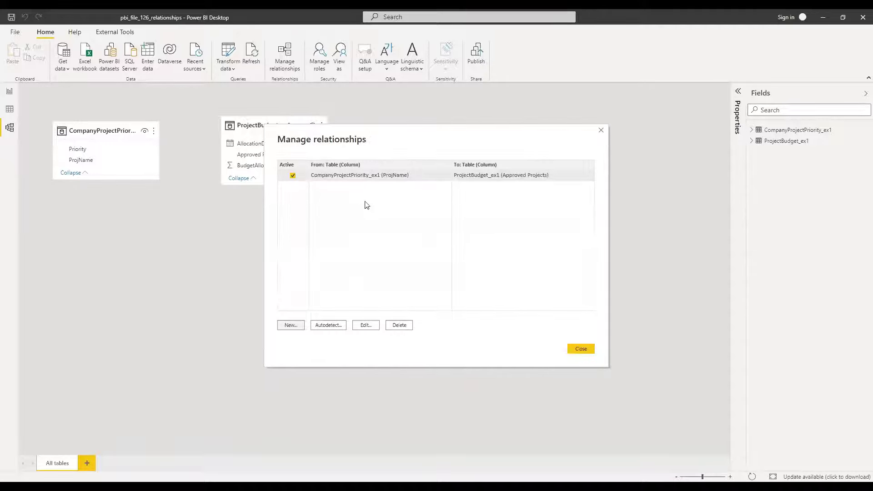
click(585, 353)
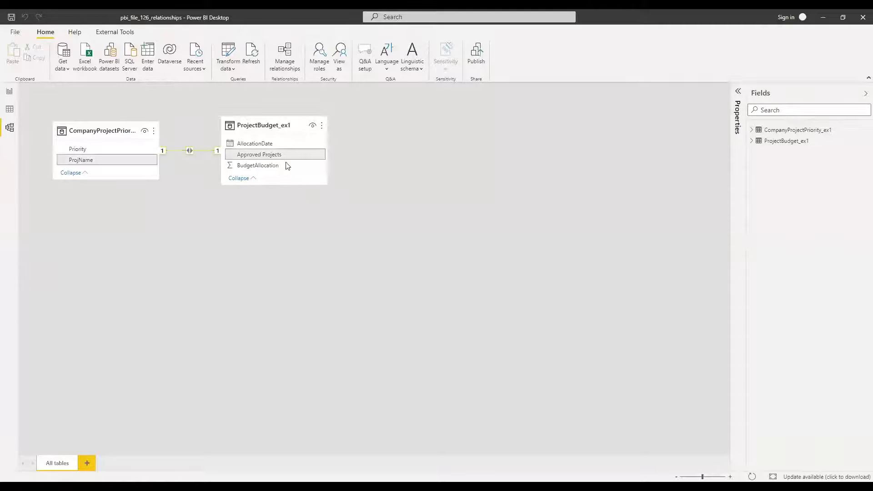
Delete the relationship between the two tables and recreate it in the model diagram by linking ProjName to Approved Projects
right_click(206, 155)
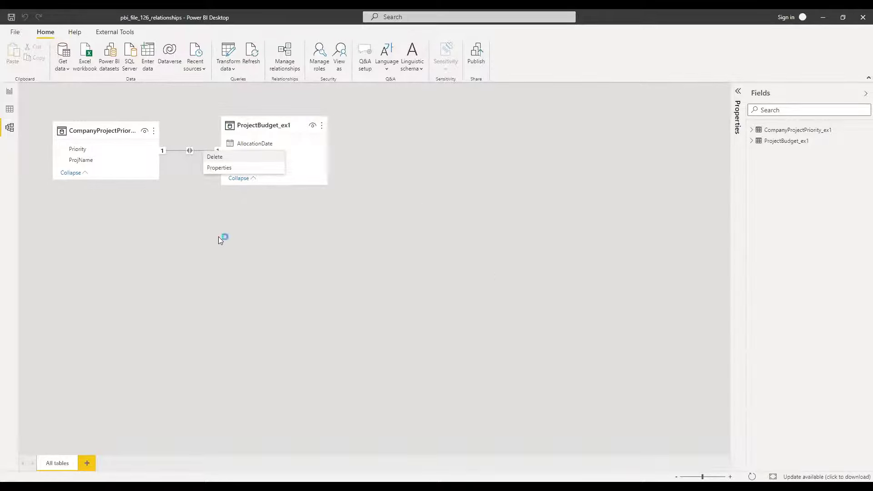
key(Delete)
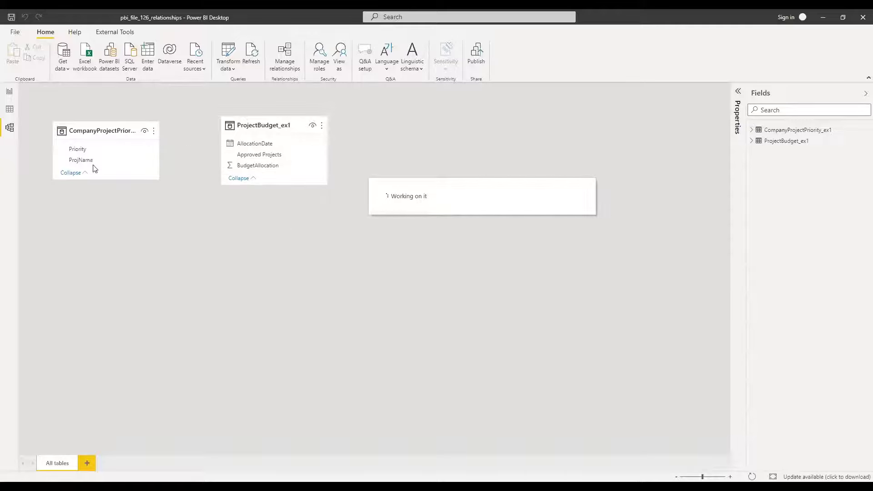
drag(80, 164, 252, 156)
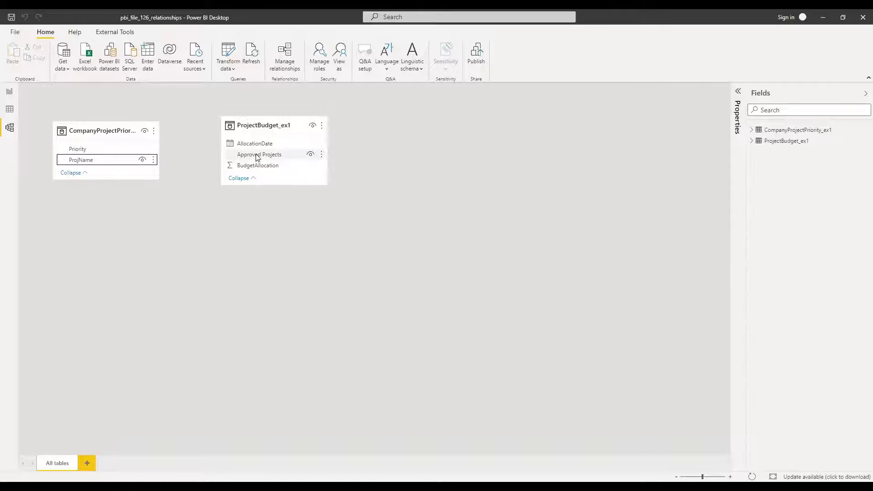
drag(117, 160, 262, 154)
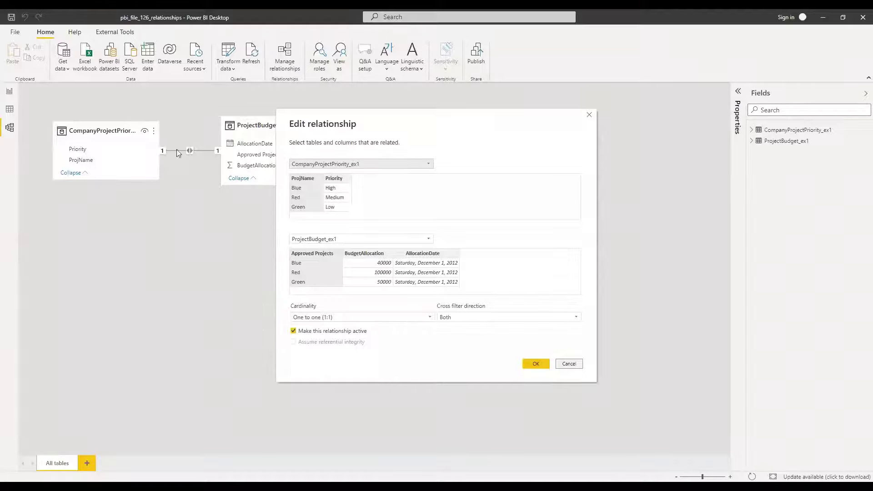
key(Escape)
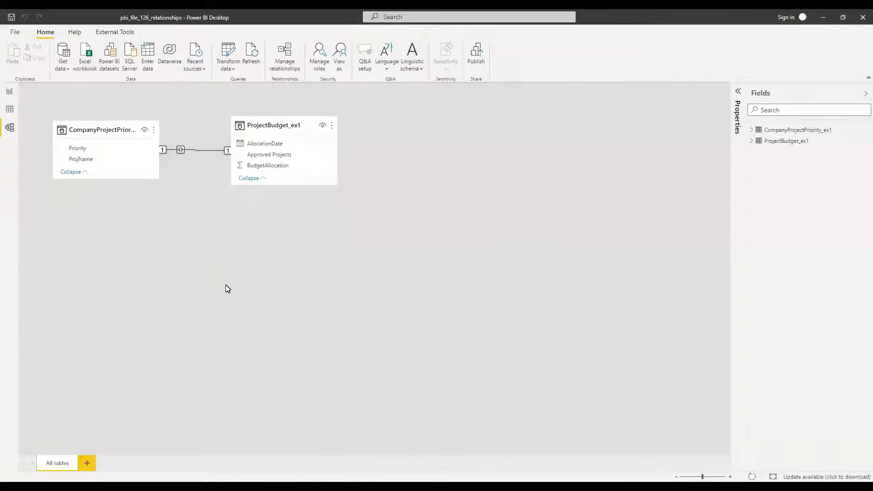
Review the properties of the relationship between CompanyProjectPriority_ex1 and ProjectBudget_ex1 and the two tables it connects
click(213, 149)
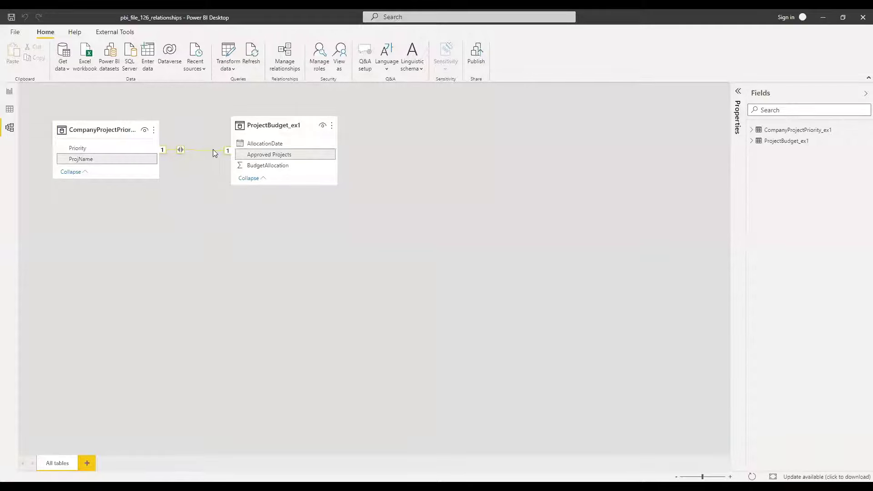
right_click(213, 149)
click(220, 167)
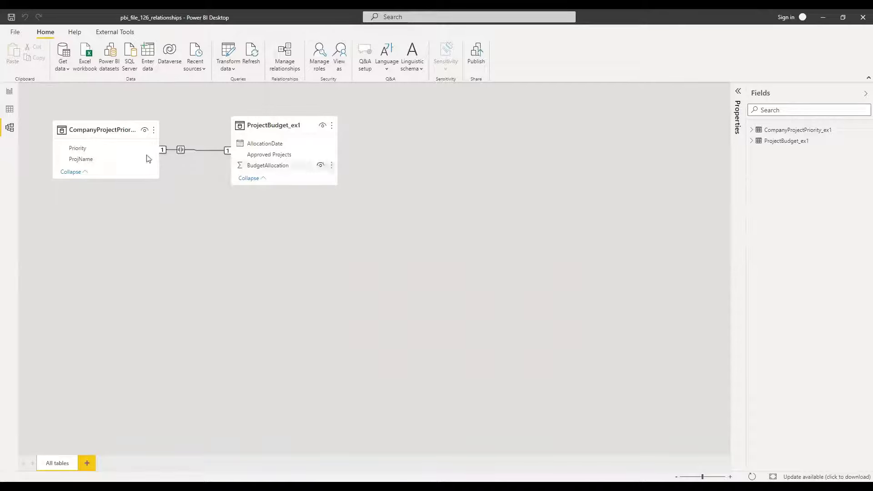
click(179, 151)
click(89, 131)
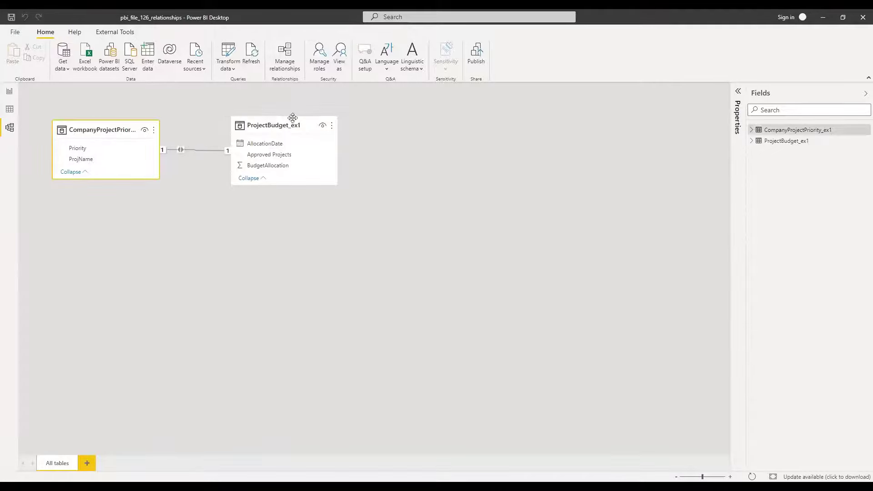
click(253, 130)
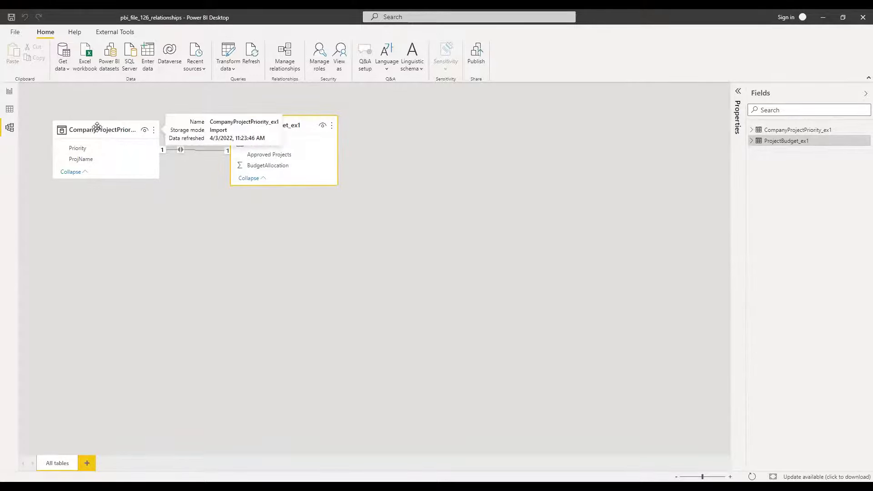
Add two empty table visuals to the report page, moving the first toward the upper middle of the page and shrinking it
click(10, 93)
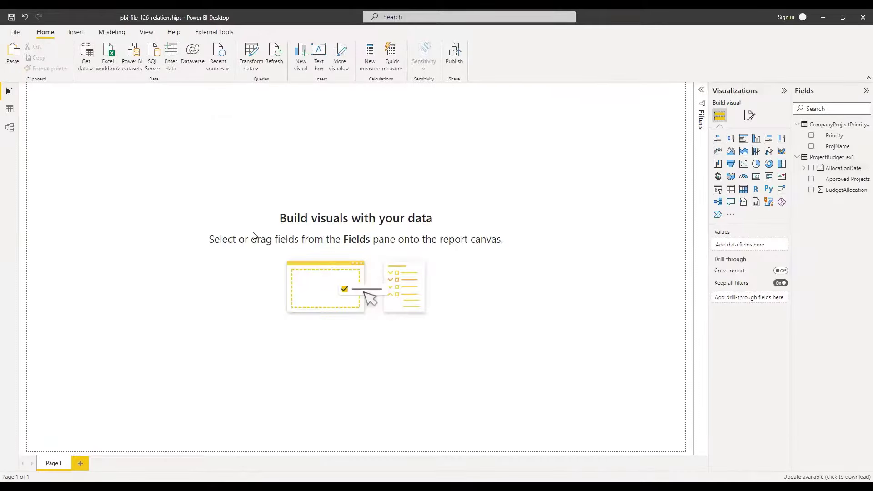
click(731, 194)
drag(84, 105, 228, 188)
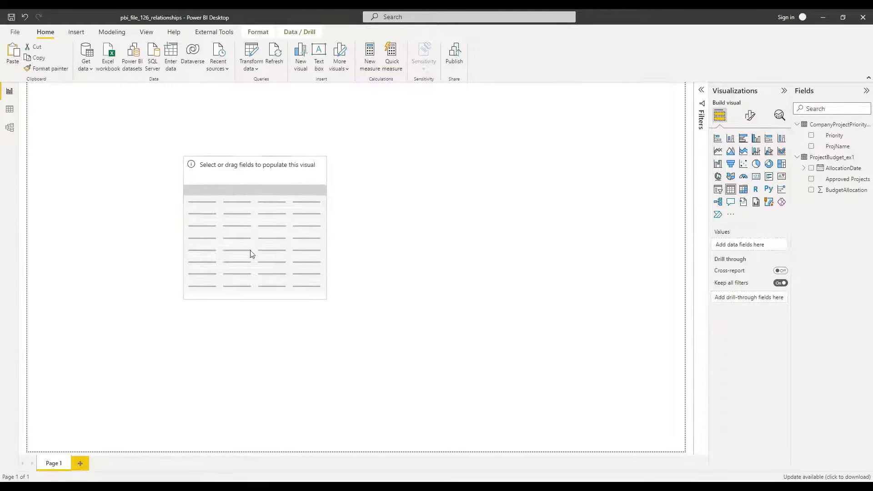
drag(328, 300, 309, 247)
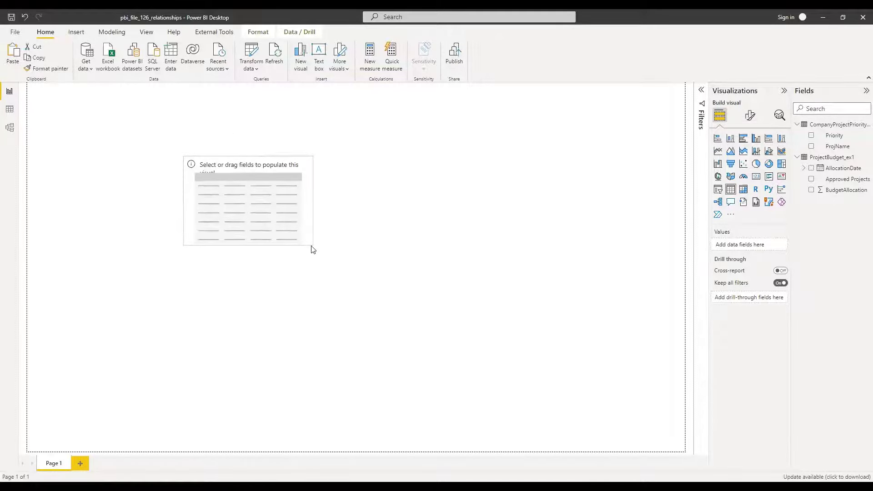
click(405, 175)
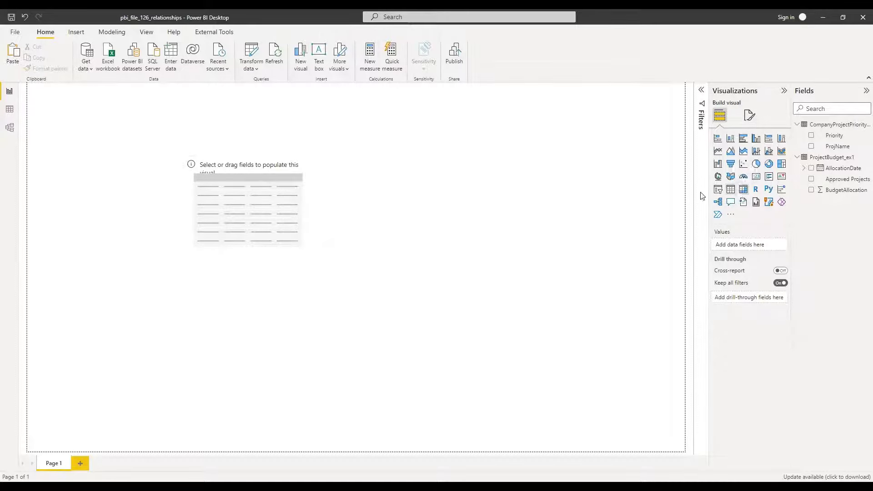
key(ctrl+v)
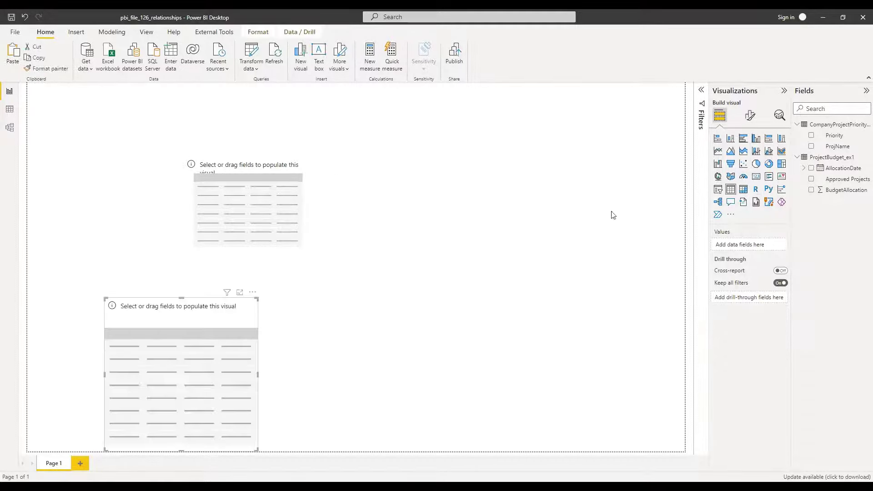
Move the second empty table visual beside the first one and shrink it to a similar size
drag(219, 307, 491, 166)
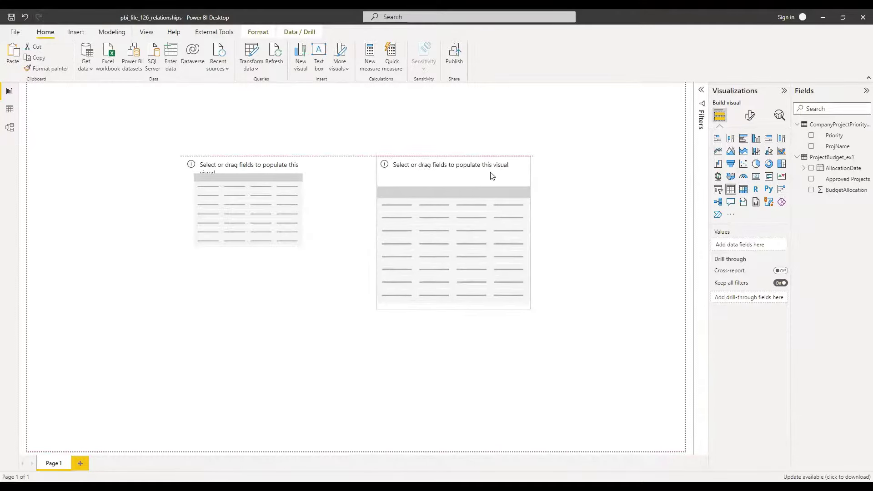
drag(454, 310, 454, 253)
drag(529, 250, 508, 251)
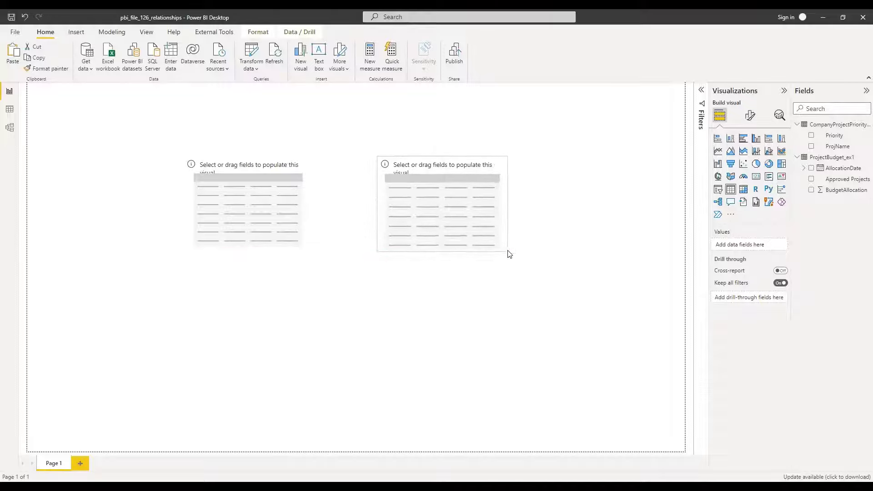
click(551, 232)
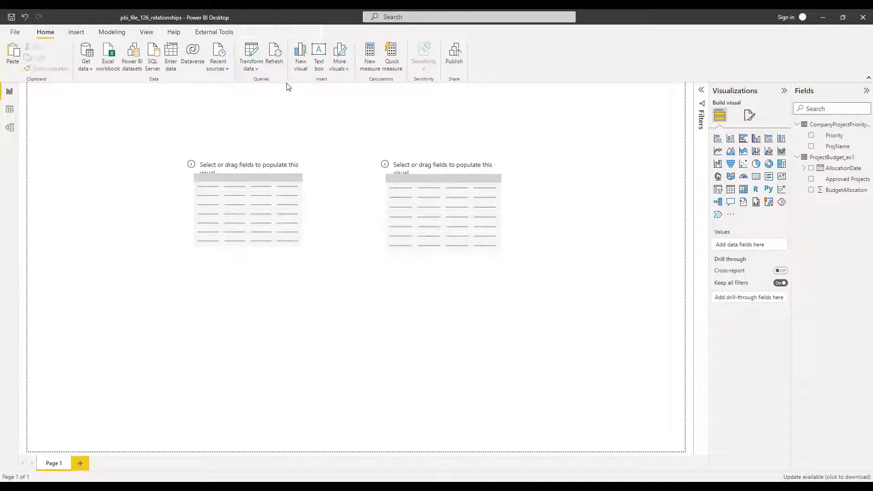
Fill the first table visual with the Priority and ProjName fields from CompanyProjectPriority_ex1
click(306, 166)
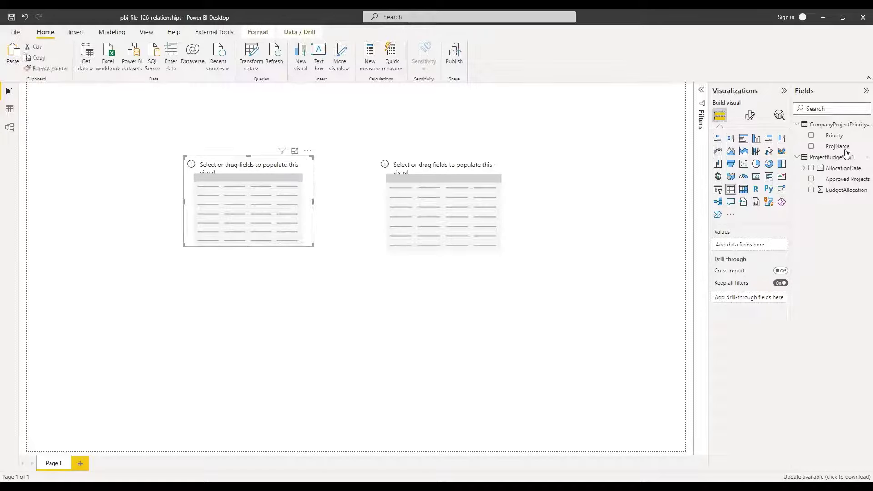
drag(841, 136, 289, 194)
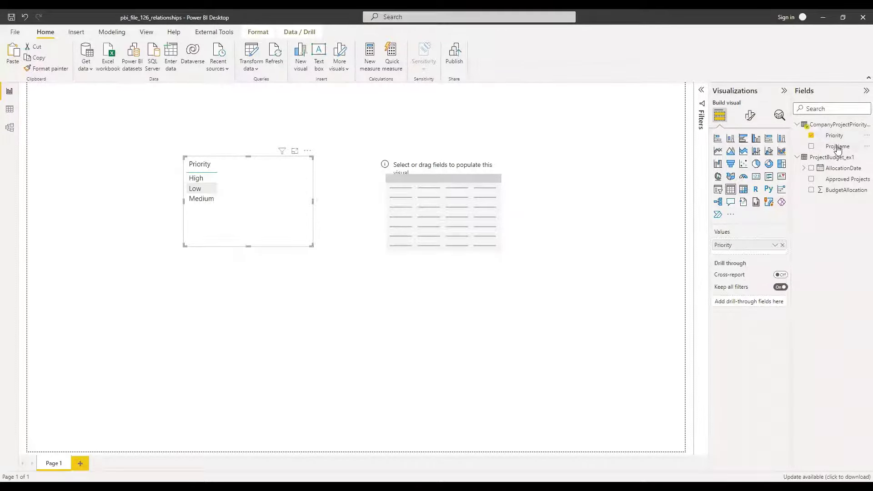
drag(838, 149, 756, 252)
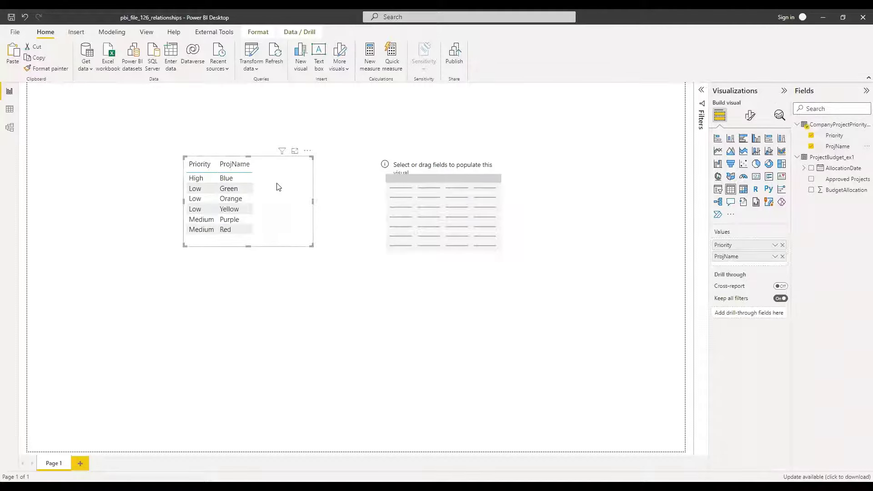
Fill the second table visual with AllocationDate as a plain date, Approved Projects and BudgetAllocation, and widen it to fit the columns
click(504, 166)
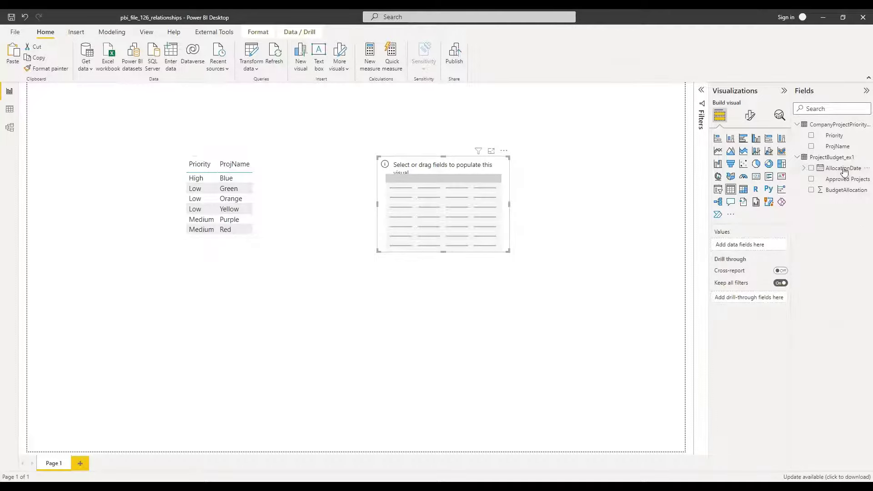
drag(842, 170, 802, 252)
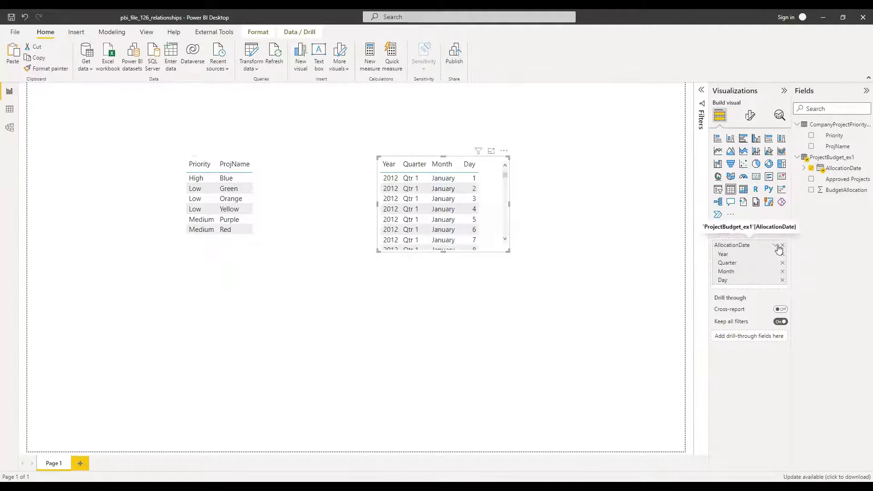
click(775, 245)
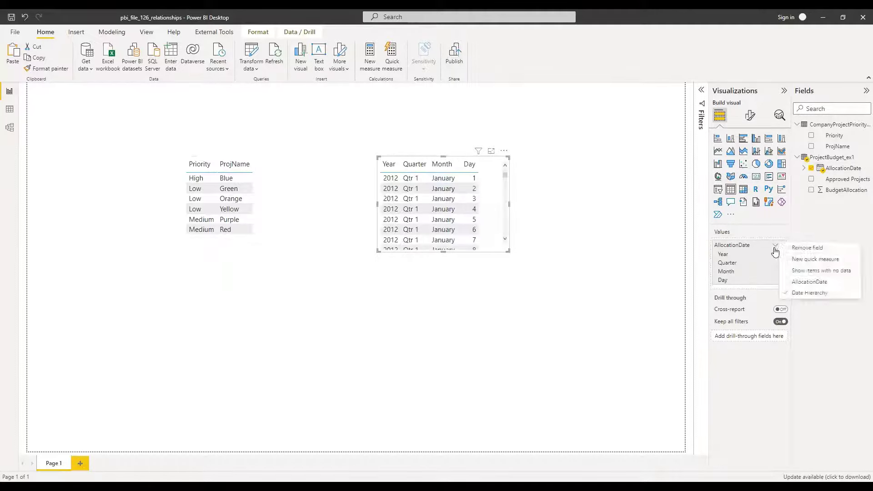
click(812, 282)
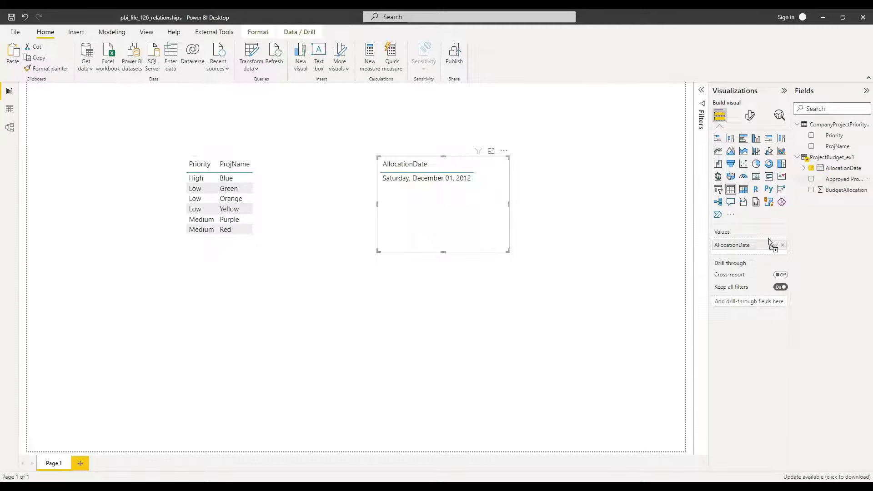
click(811, 179)
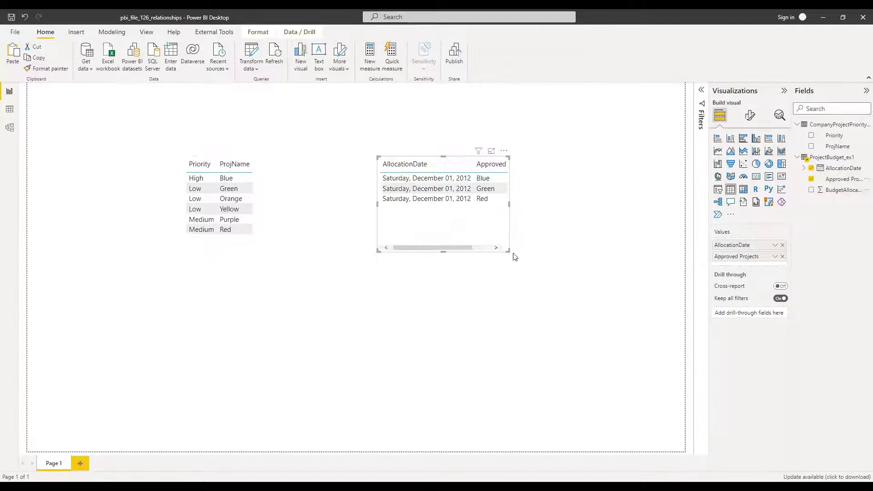
drag(655, 257, 654, 253)
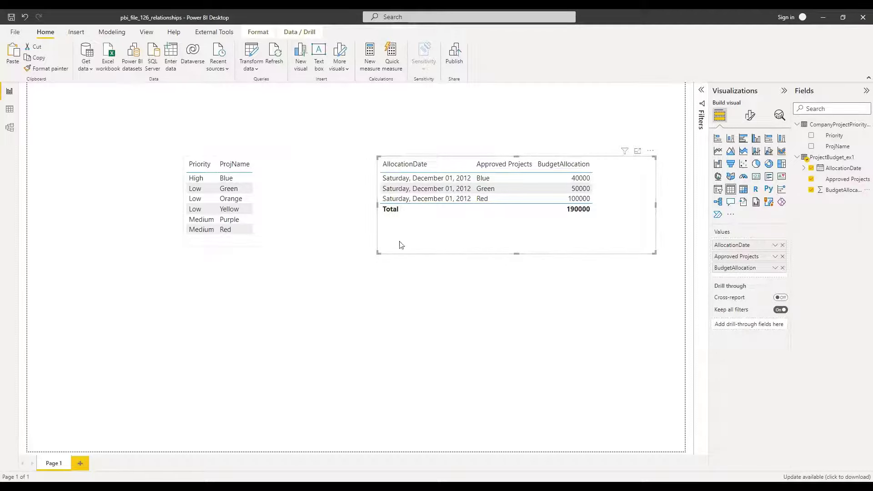
Check the relationship in the model diagram and cross-filter the budget table by selecting project Blue in the priority table
click(9, 128)
click(226, 182)
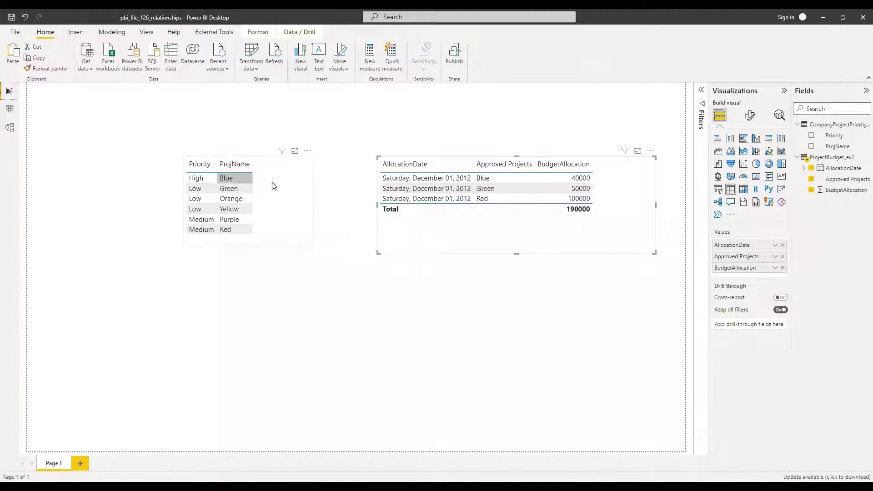
click(234, 165)
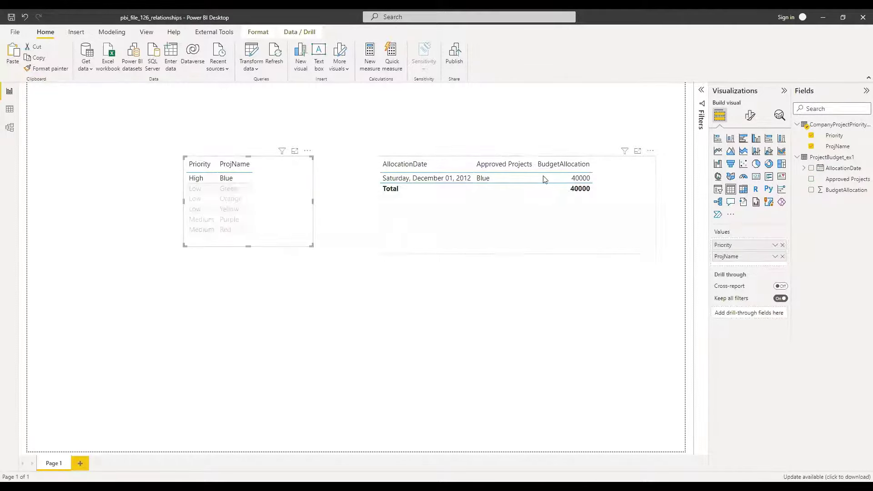
click(232, 181)
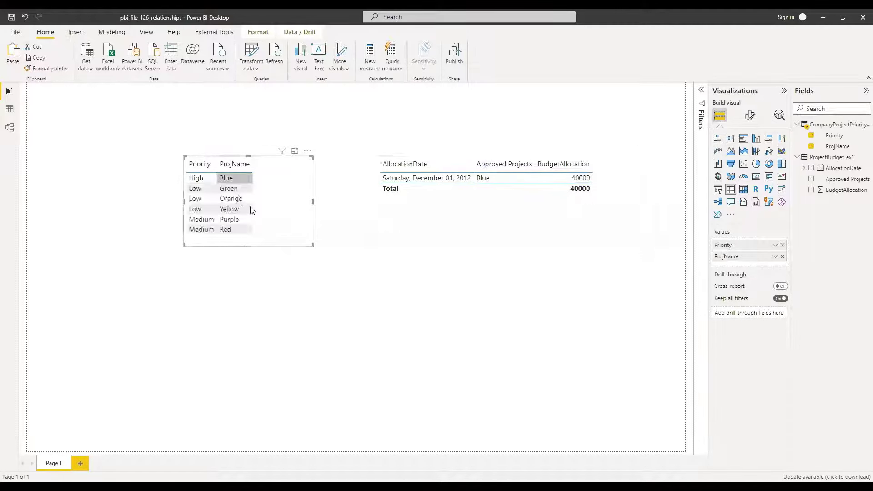
Cross-filter the budget table by the Green and Red projects of the priority table, clearing the selections to compare the full tables
click(490, 188)
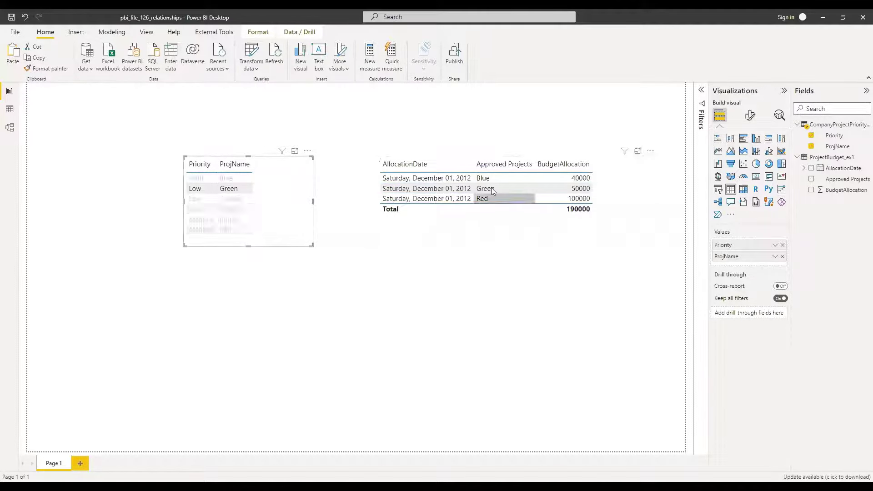
click(287, 188)
click(241, 190)
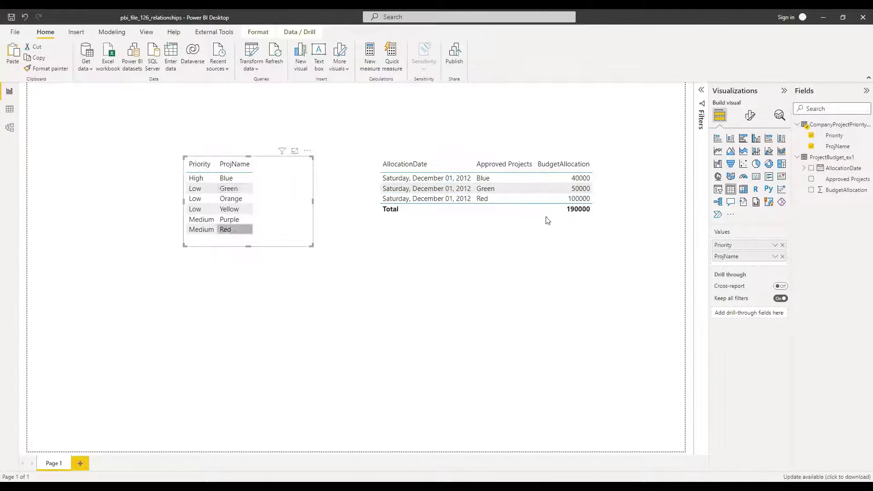
click(241, 230)
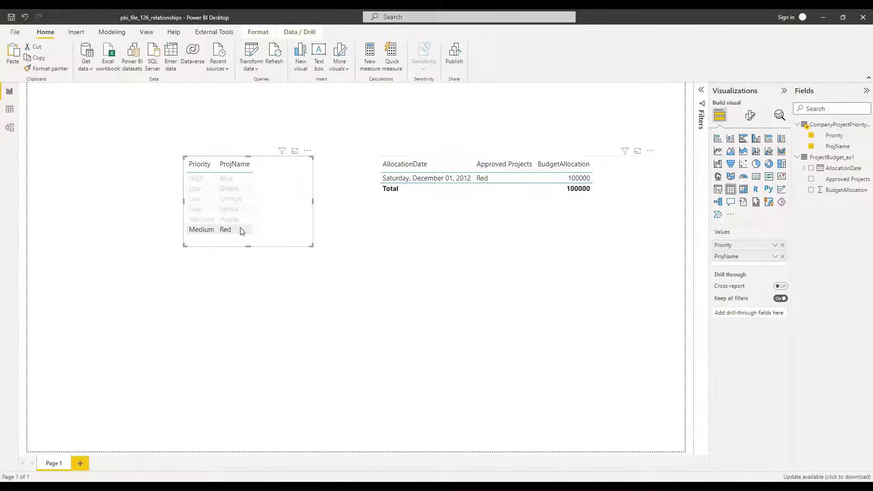
click(241, 229)
ctrl+click(233, 191)
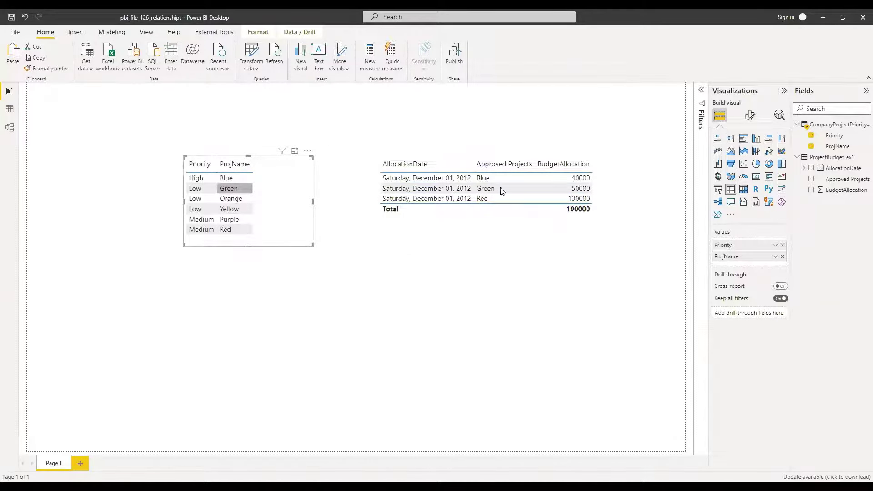
click(526, 198)
click(233, 198)
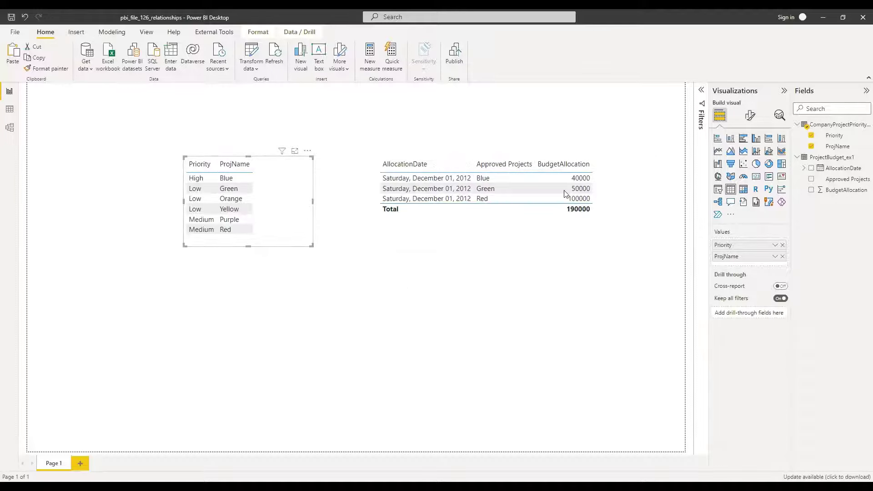
Cross-filter the priority table by selecting Blue, Green and Red in turn under Approved Projects, and clear the selection
click(491, 178)
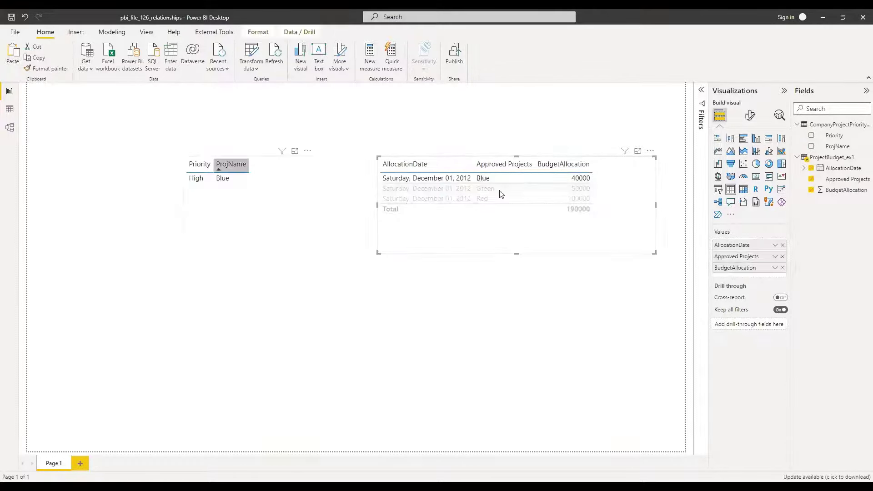
click(500, 191)
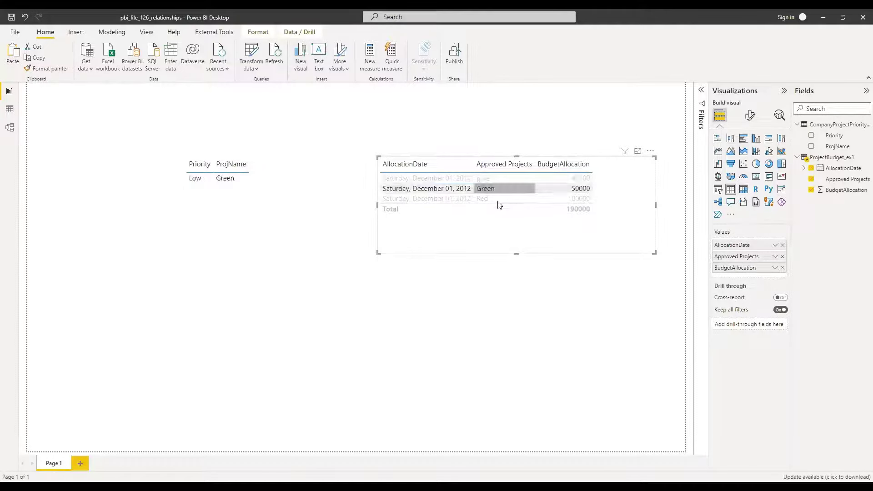
click(484, 200)
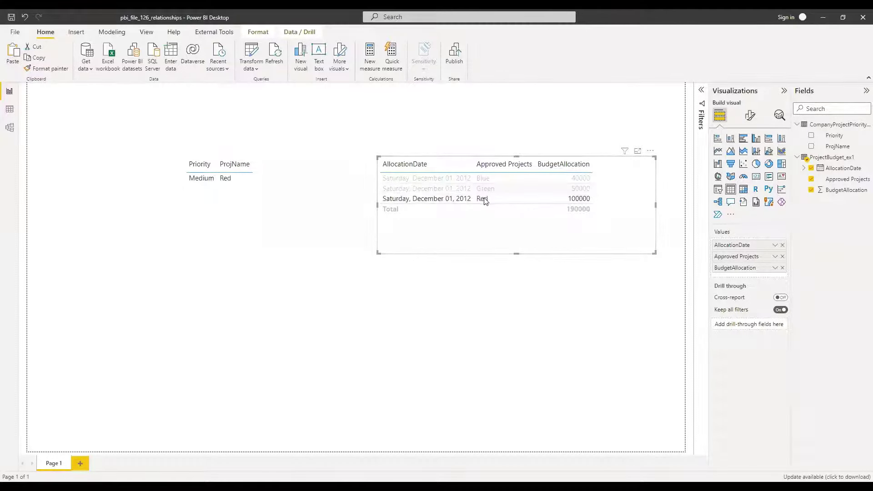
click(507, 309)
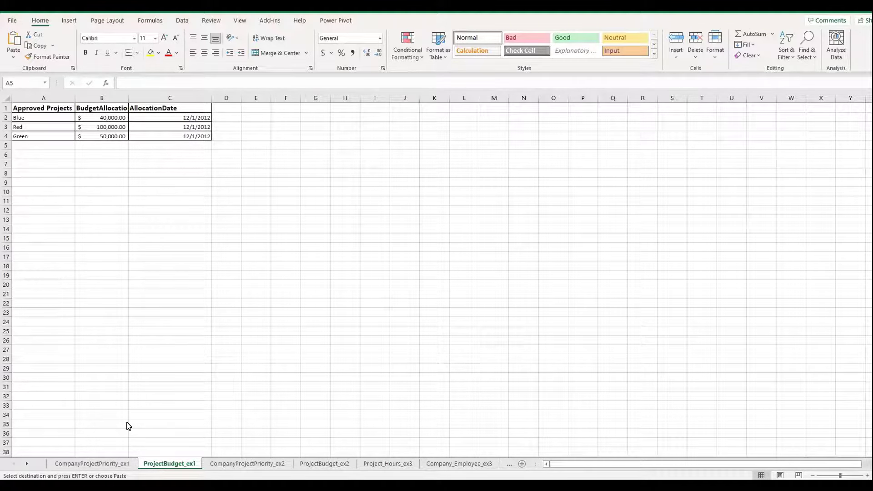
In Excel's ProjectBudget_ex1 sheet, paste two rows from A5: Blue, 80000, 6/1/2013 and Red, 90000, 6/1/2013
click(40, 147)
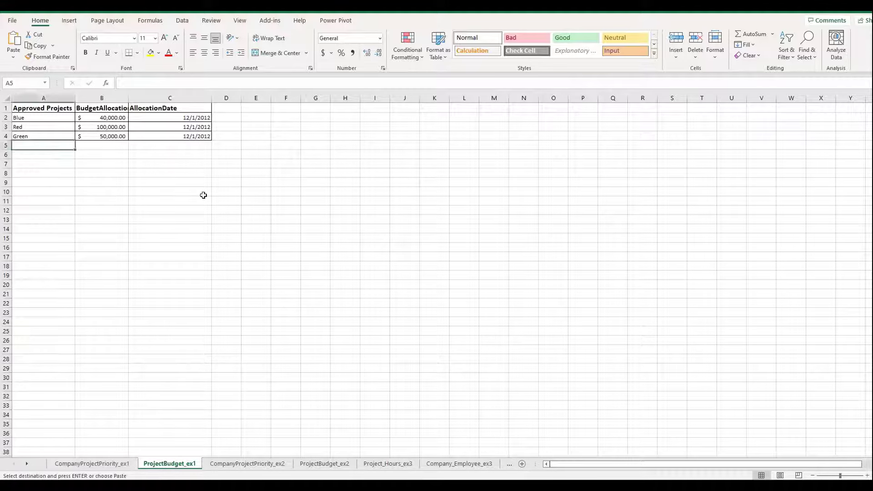
text(Blue	80000	6/1/2013 Red	90000	6/1/2013)
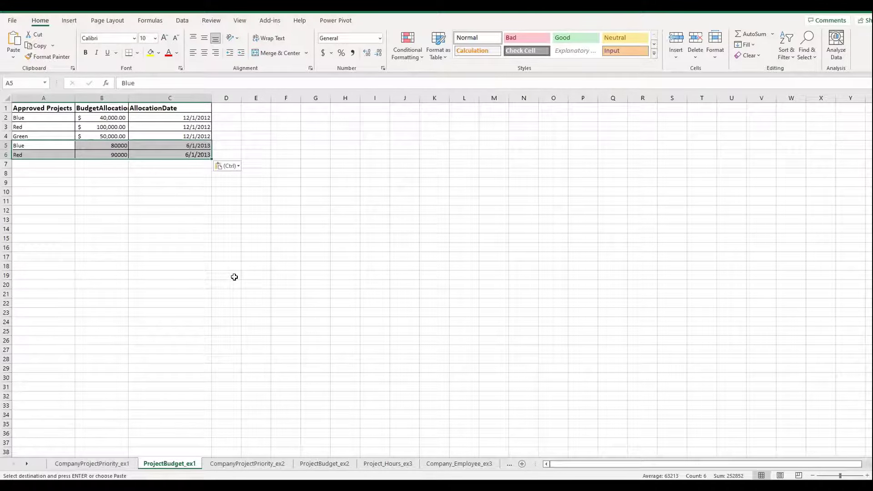
key(Escape)
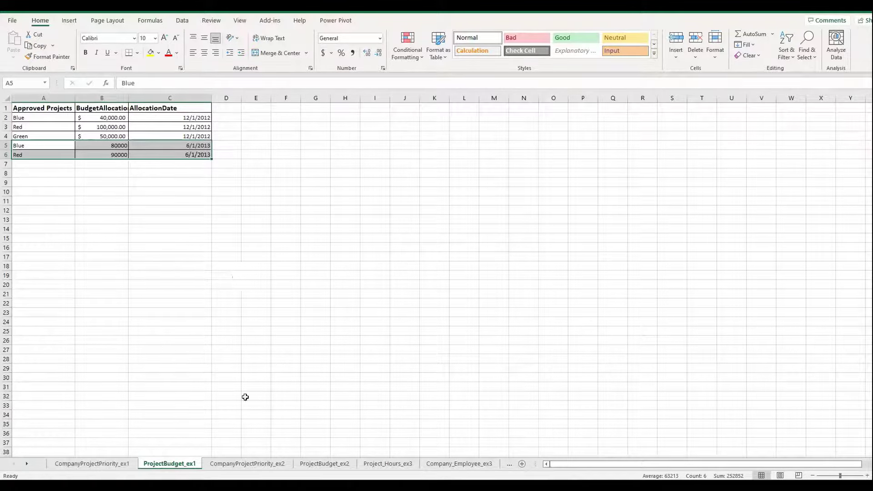
Switch back to Power BI Desktop and try to refresh the data from the changed workbook
key(alt+Tab)
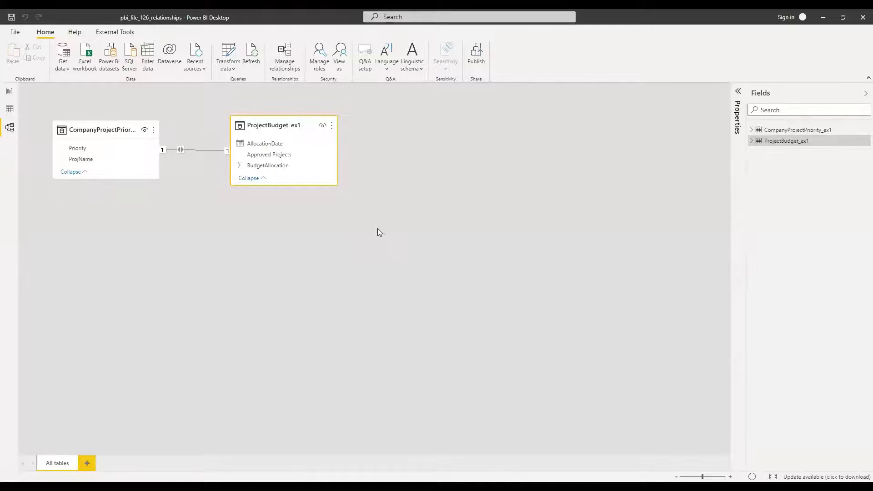
click(251, 60)
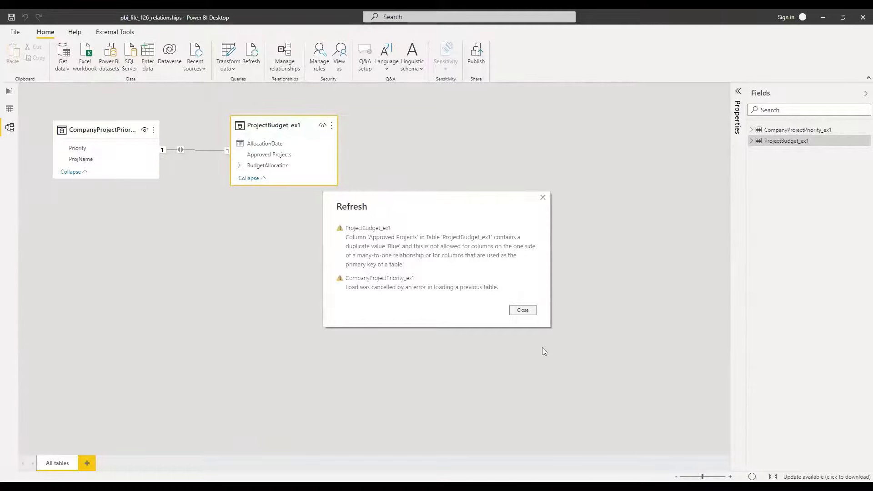
Change the cardinality of the relationship between CompanyProjectPriority_ex1 and ProjectBudget_ex1 to One to many (1:*) and refresh the data
click(207, 150)
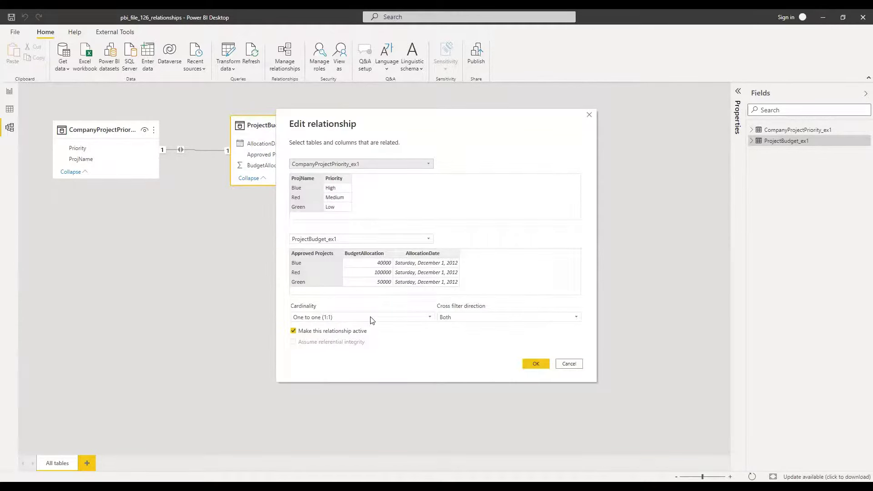
click(372, 317)
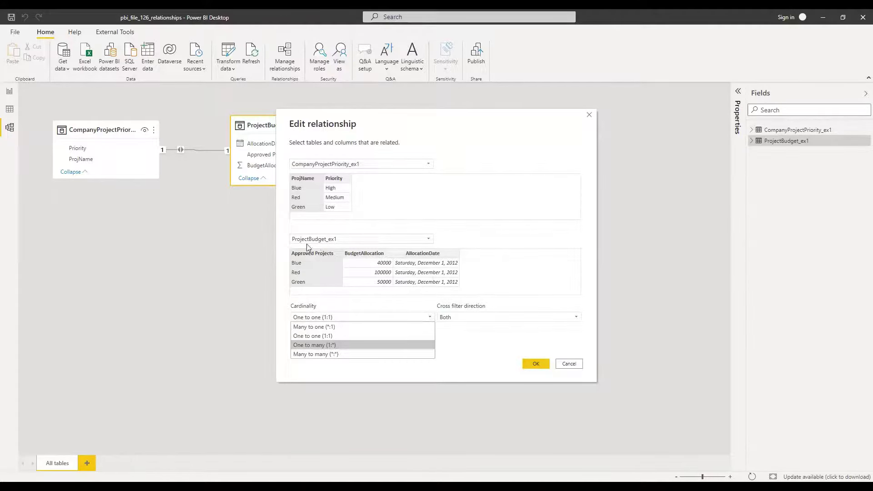
key(Return)
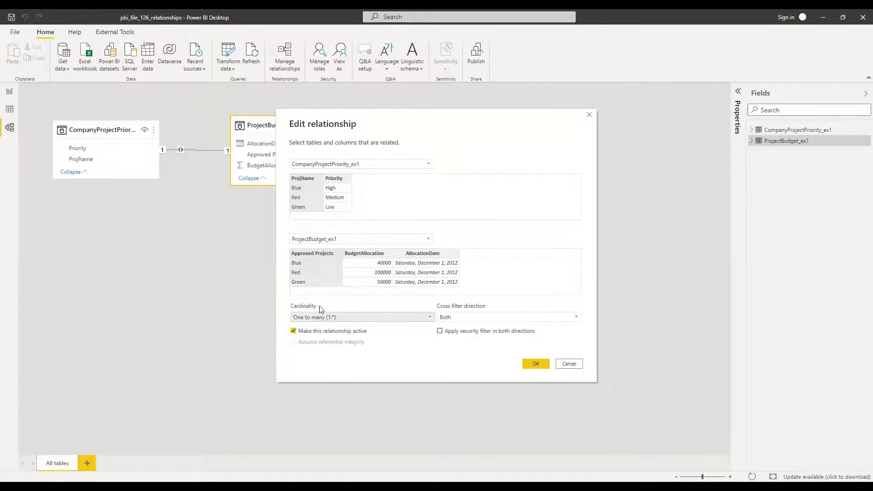
click(536, 363)
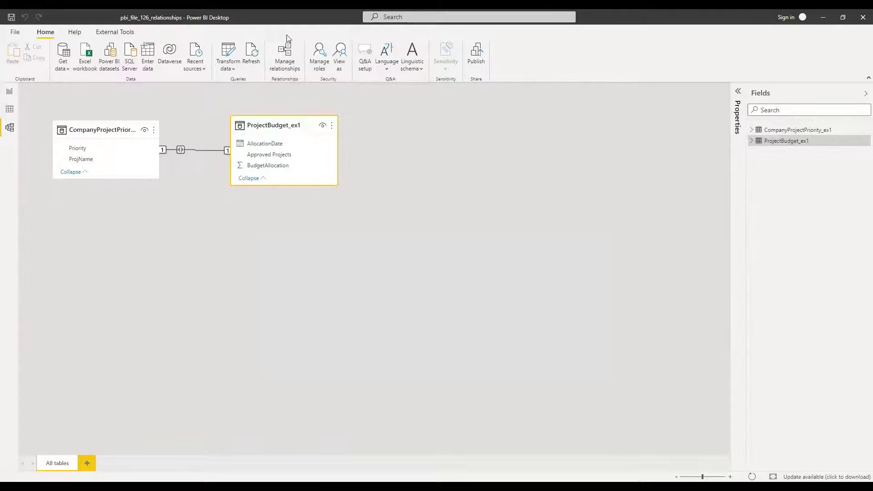
click(209, 152)
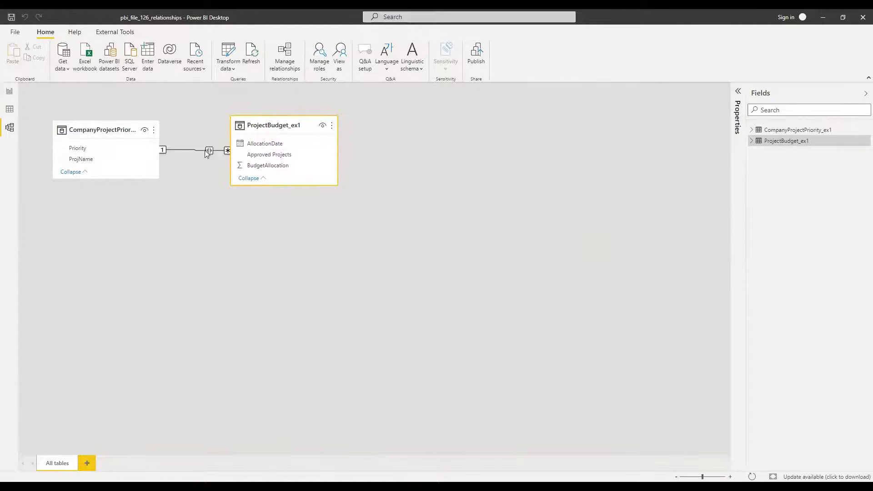
click(253, 58)
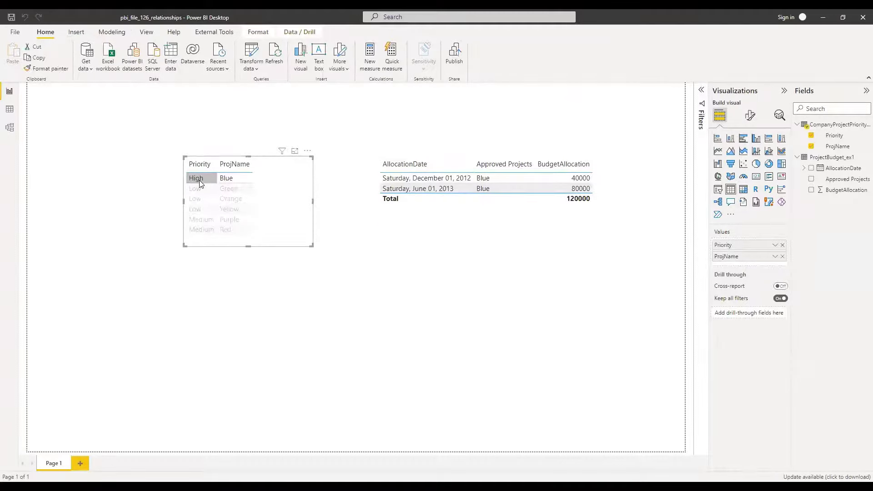
Cross-filter between both tables by selecting the June 2013 Red under Approved Projects, then Blue under ProjName, clearing each selection
click(498, 221)
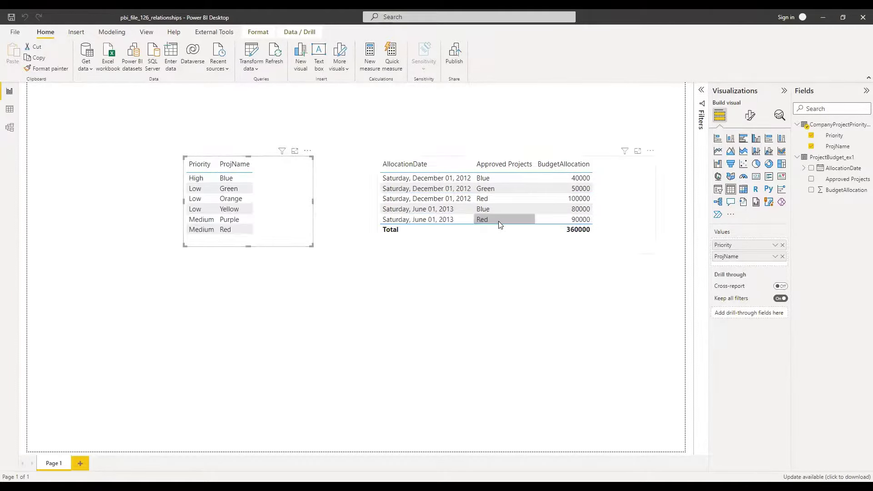
click(498, 221)
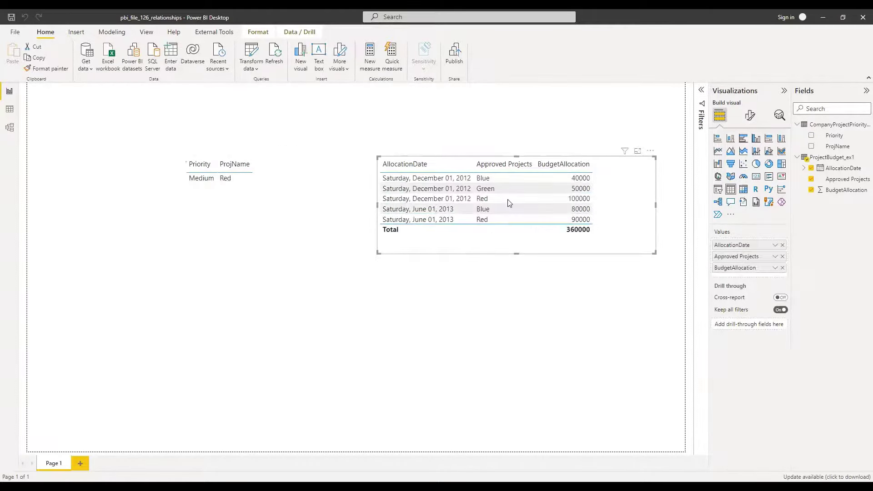
click(549, 221)
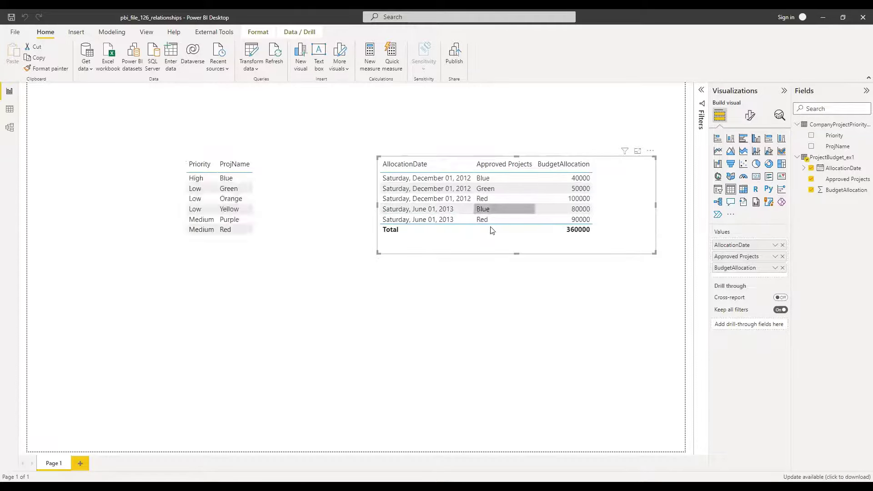
click(236, 180)
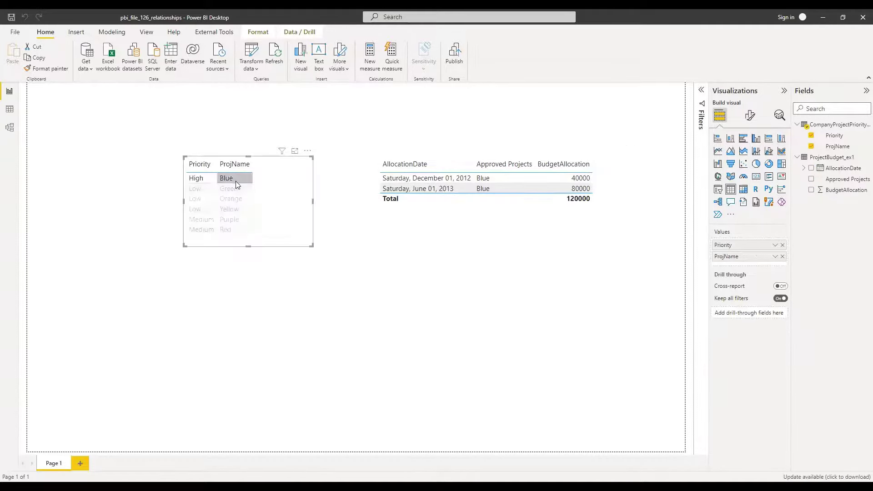
click(235, 181)
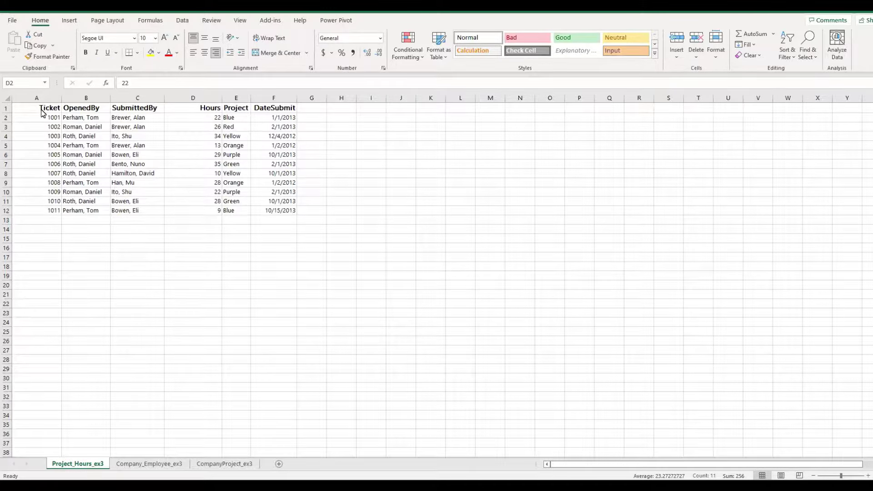
Examine the Ticket, OpenedBy, SubmittedBy, Hours, Project and DateSubmit columns in Excel's Project_Hours_ex3 sheet
drag(41, 110, 59, 204)
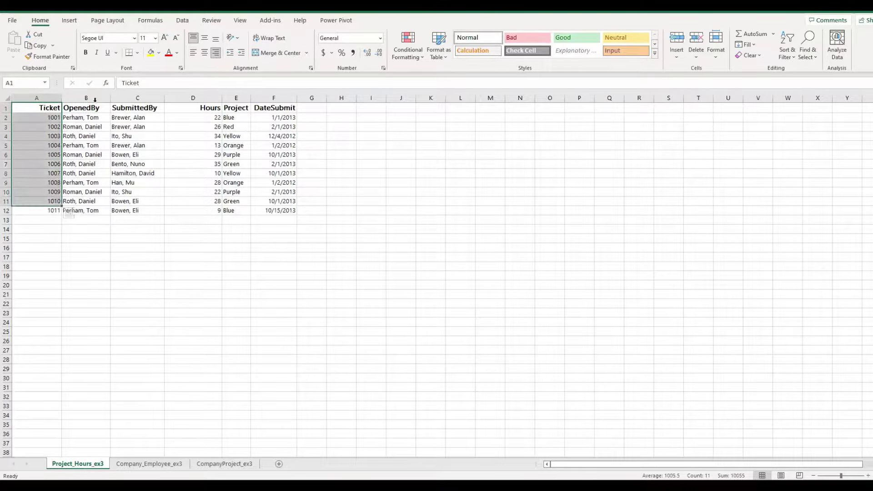
drag(85, 108, 86, 203)
drag(139, 108, 137, 210)
drag(191, 108, 196, 220)
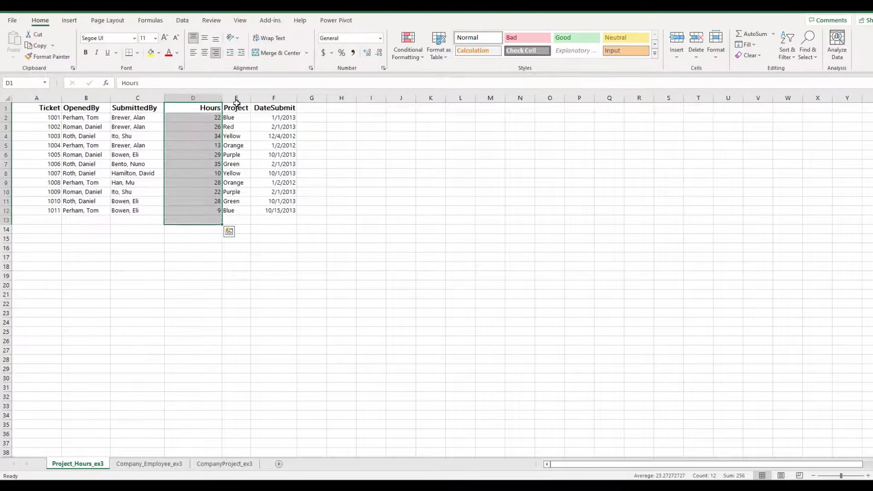
drag(236, 107, 234, 210)
drag(272, 108, 278, 211)
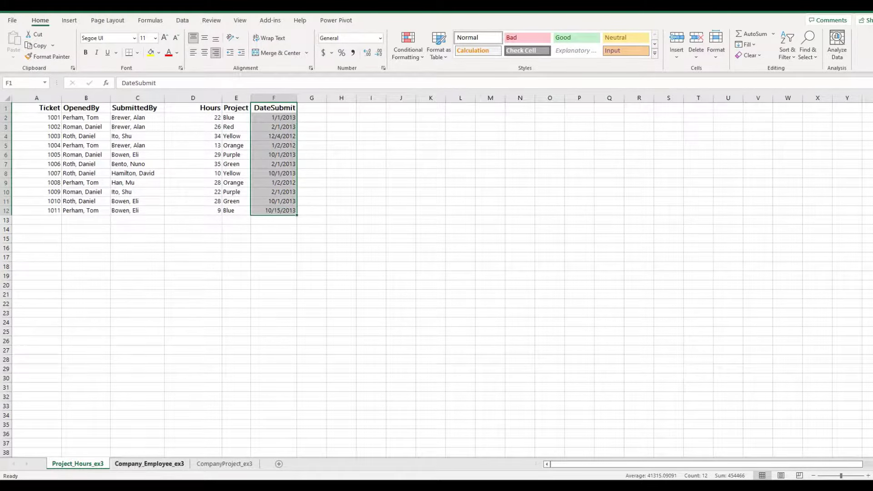
Examine the Employee, Tenure and City columns in the Company_Employee_ex3 sheet
click(149, 463)
drag(38, 107, 33, 170)
drag(71, 107, 79, 171)
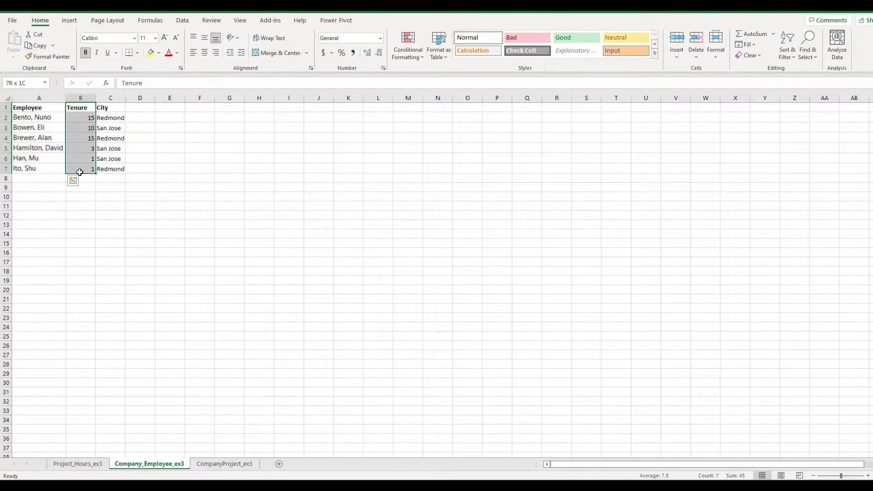
drag(110, 108, 114, 170)
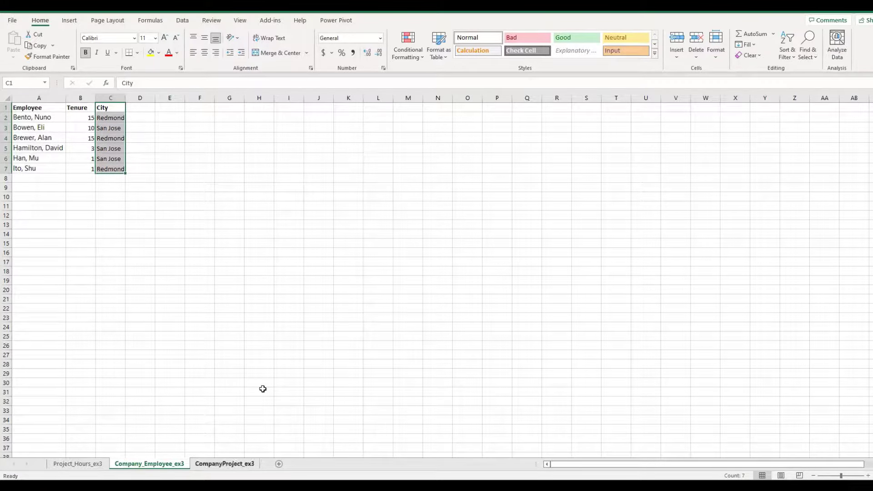
Examine the project name and Priority columns in the CompanyProject_ex3 sheet
key(ctrl+Page_Down)
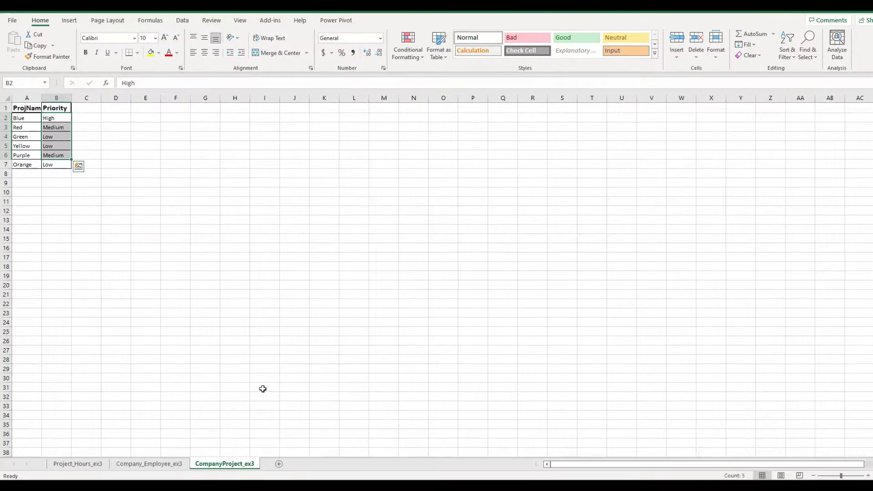
click(135, 128)
drag(20, 109, 25, 163)
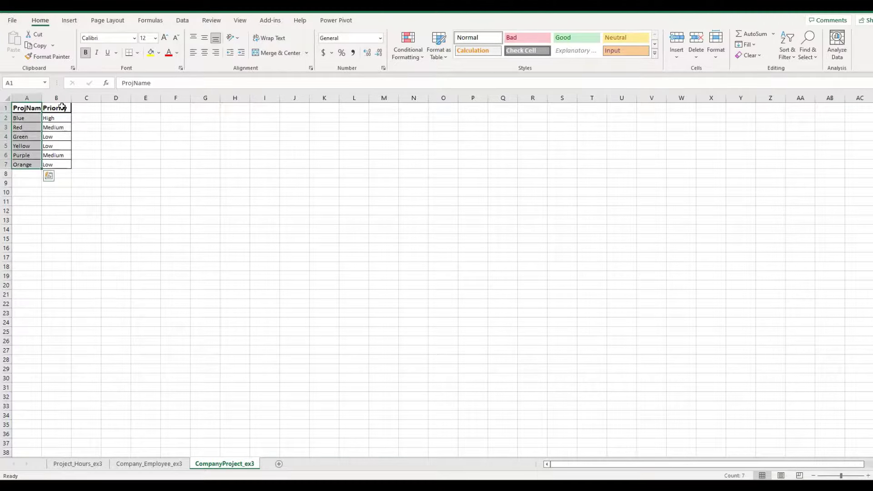
drag(59, 108, 59, 165)
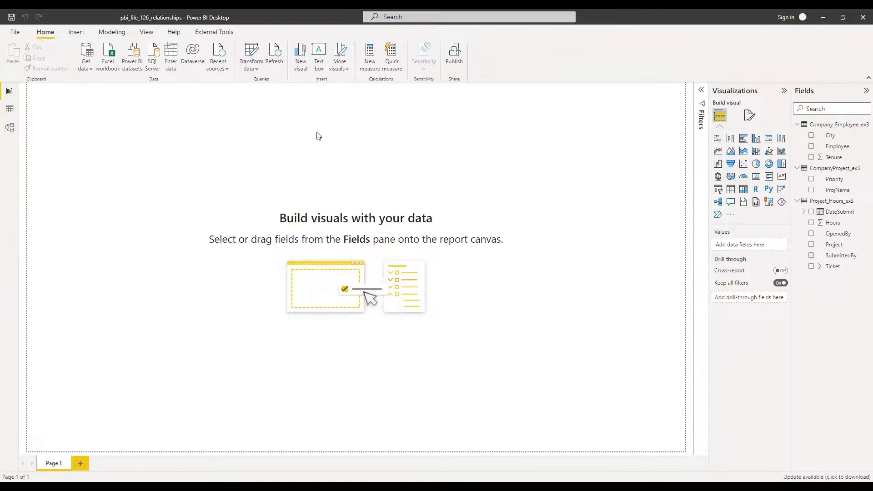
In Power BI Desktop's data model, relate Company_Employee_ex3's Employee to Project_Hours_ex3's SubmittedBy, and CompanyProject_ex3's ProjName to its Project
click(10, 129)
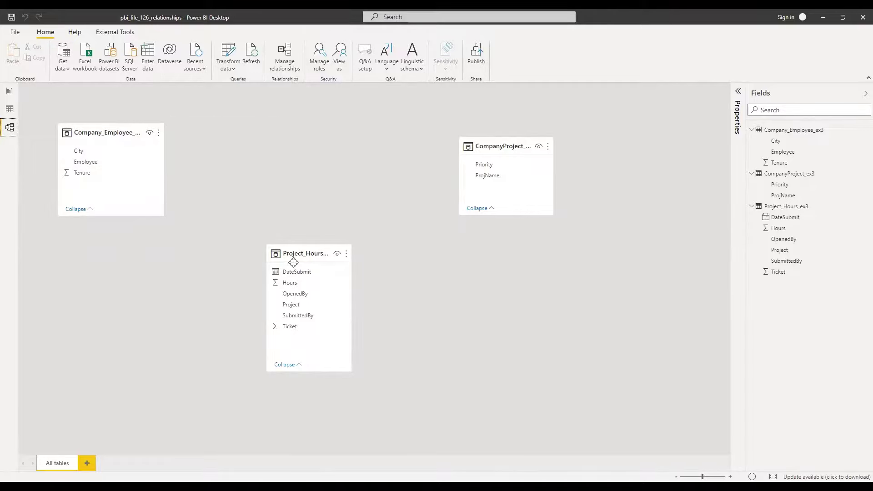
drag(97, 165, 304, 319)
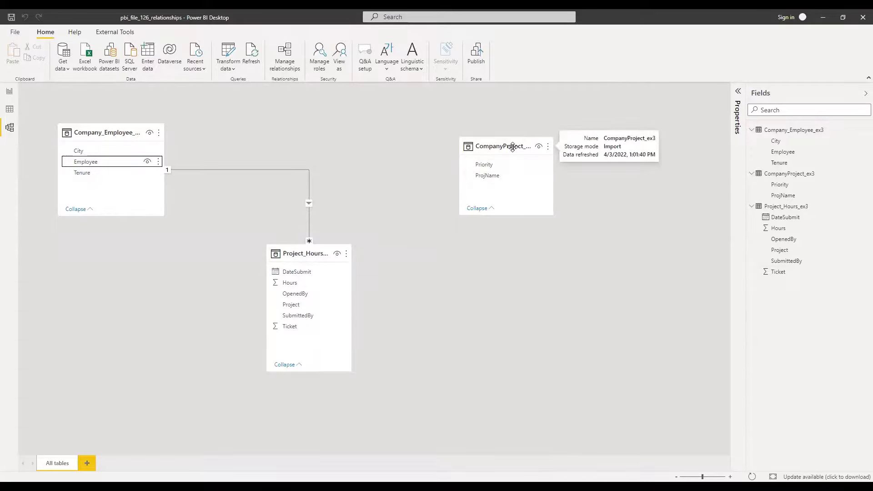
click(488, 178)
drag(487, 179, 297, 305)
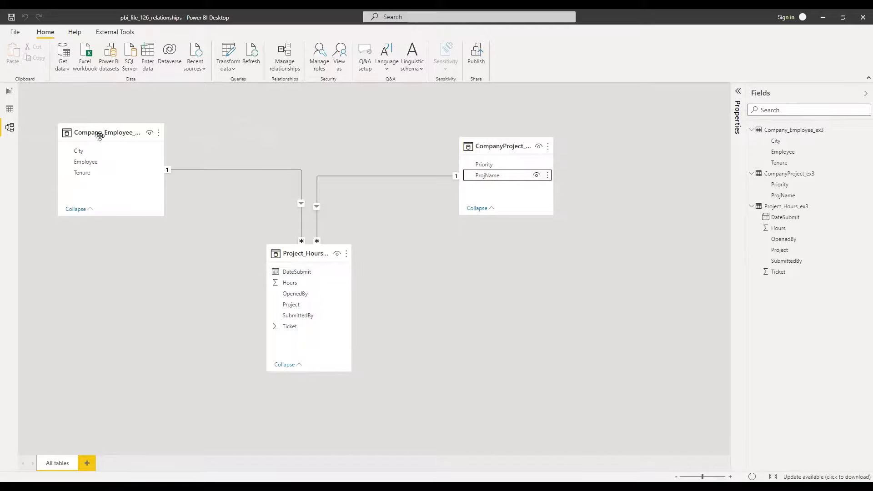
mouse_move(102, 136)
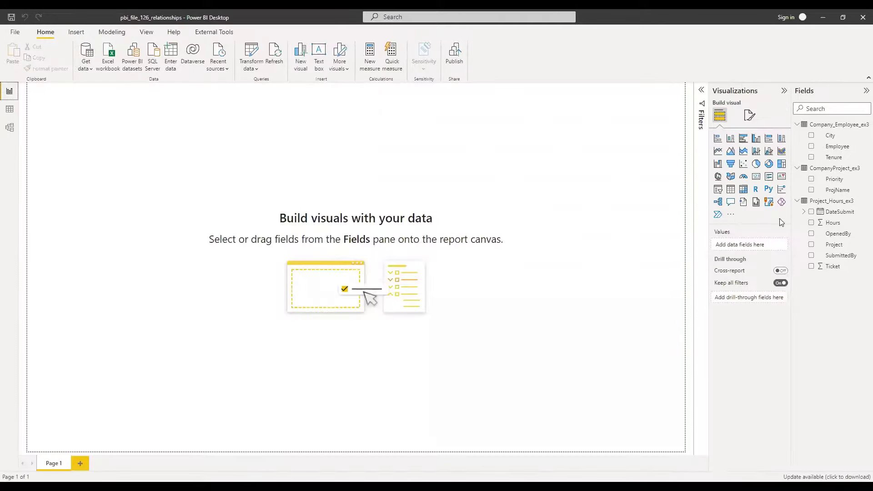
Add a table visual to the report page with SubmittedBy, Project and Hours from Project_Hours_ex3
click(730, 192)
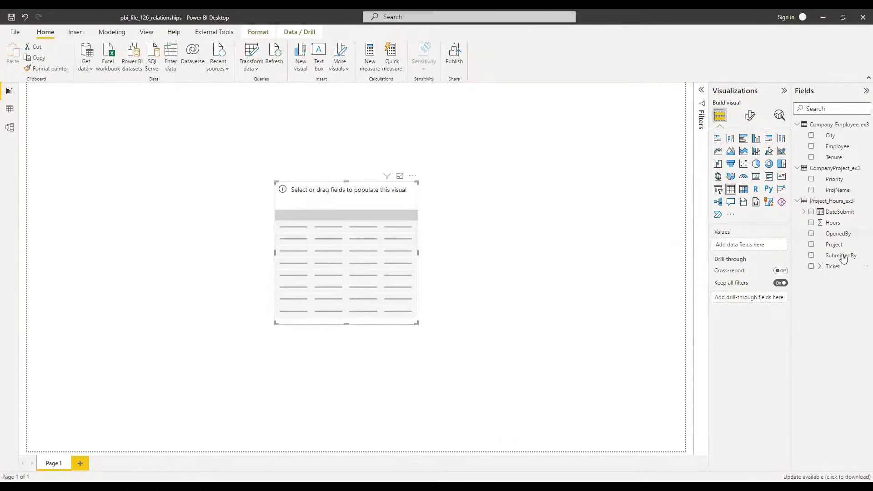
drag(843, 257, 350, 253)
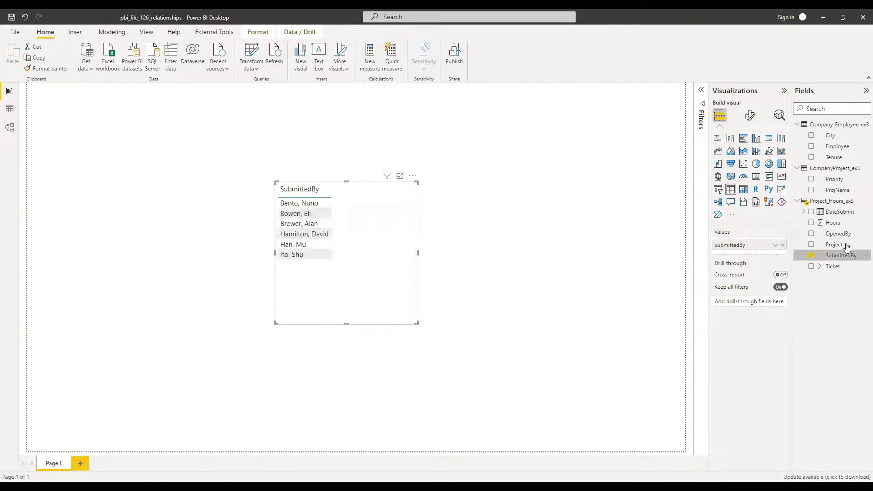
drag(846, 247, 529, 212)
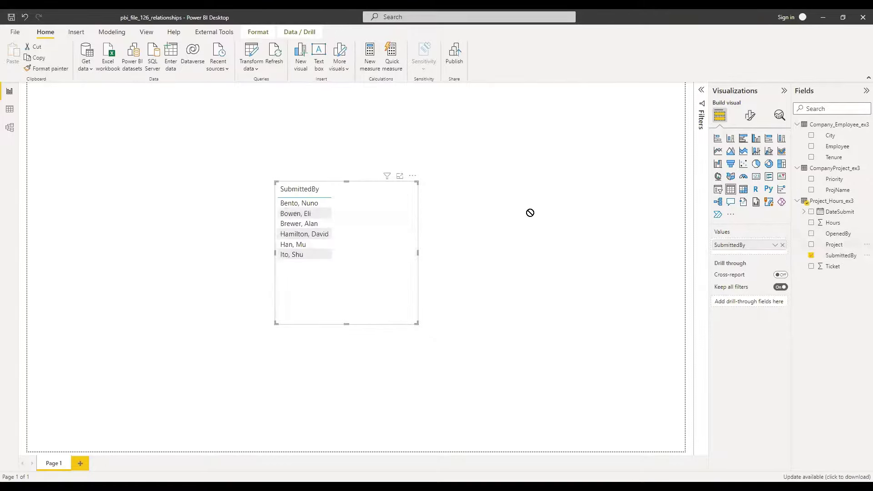
click(833, 244)
drag(832, 223, 412, 323)
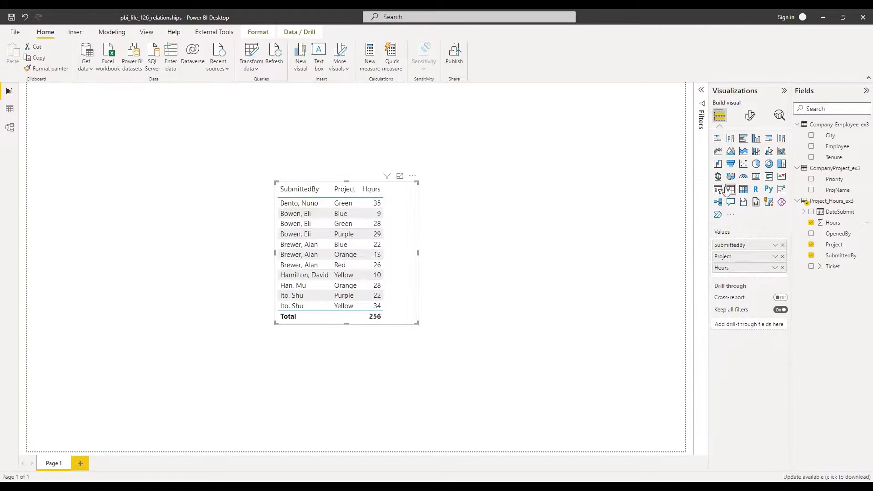
Add a slicer on Company_Employee_ex3's Employee field in the upper-left corner of the report canvas and shrink it to fit its list
click(144, 140)
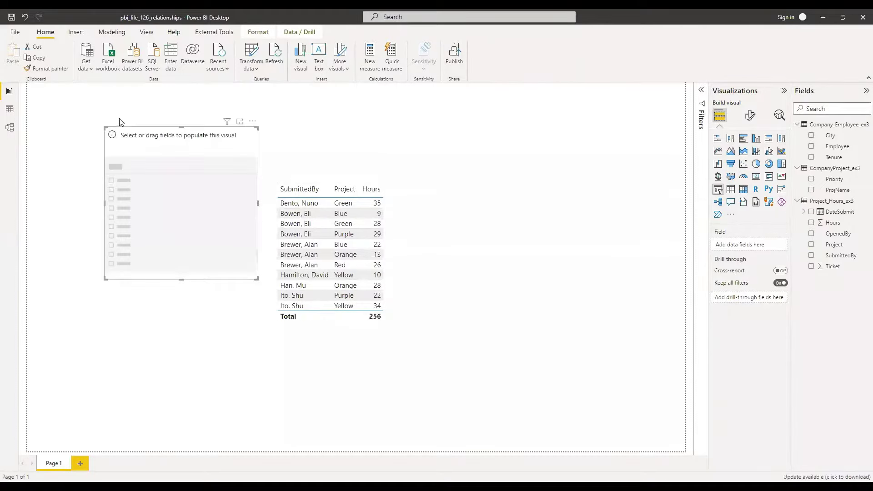
drag(111, 114, 73, 89)
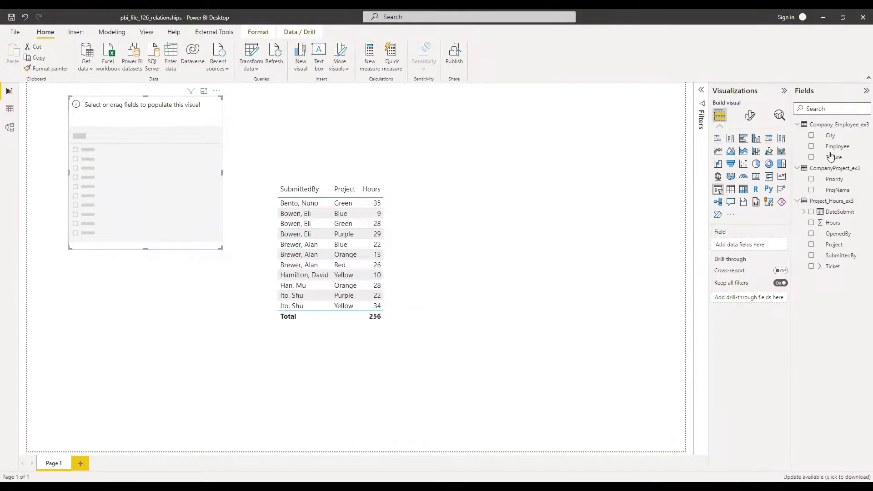
drag(836, 150, 762, 246)
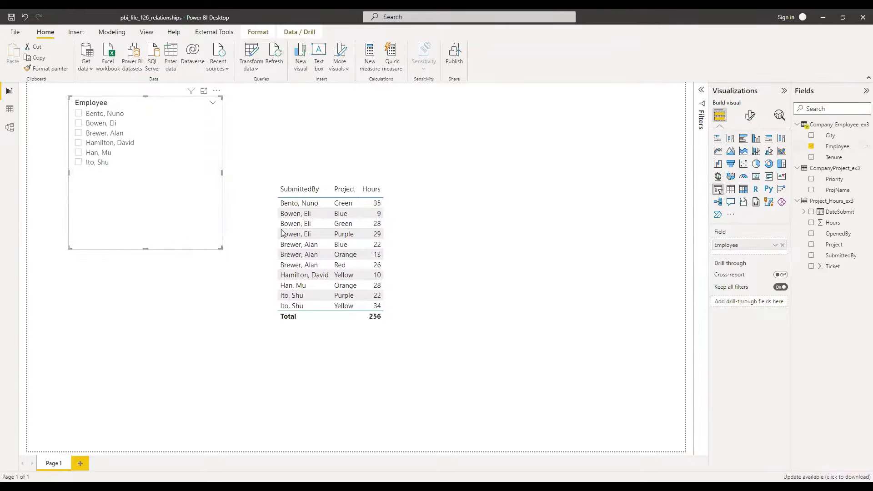
drag(220, 249, 173, 181)
click(710, 215)
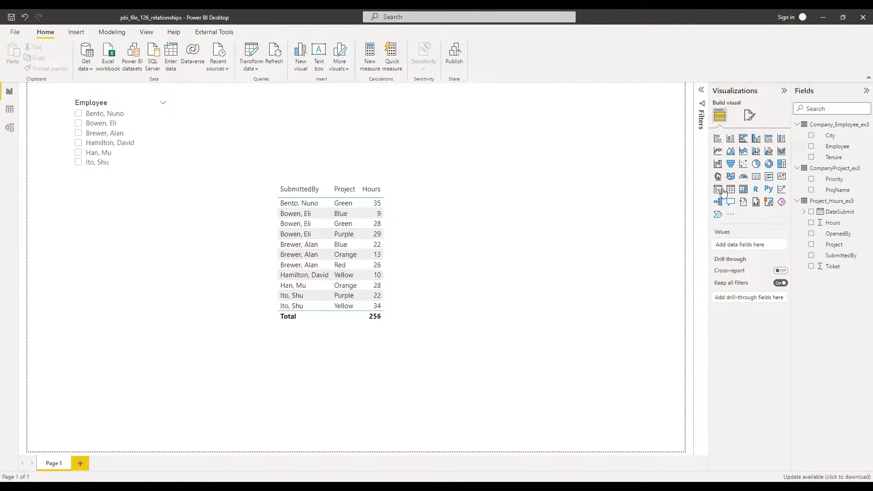
Add a slicer on CompanyProject_ex3's ProjName field in the upper-right area of the report canvas and adjust its size
click(718, 189)
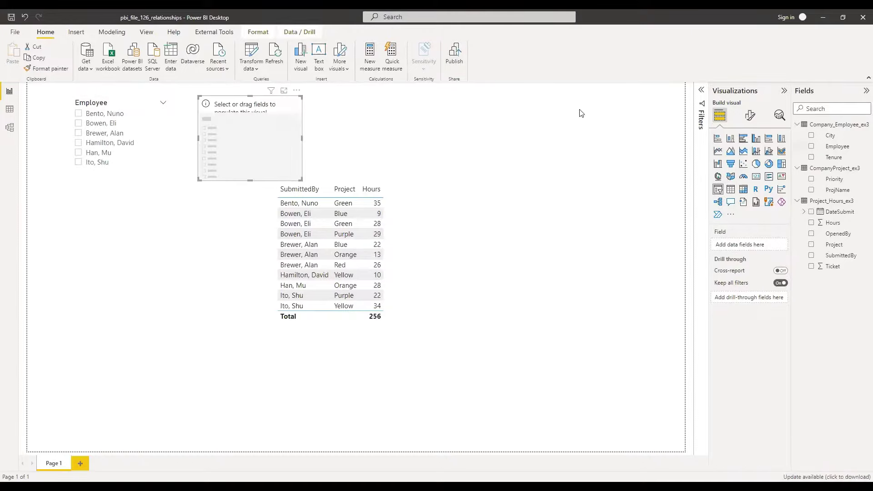
drag(250, 103, 593, 103)
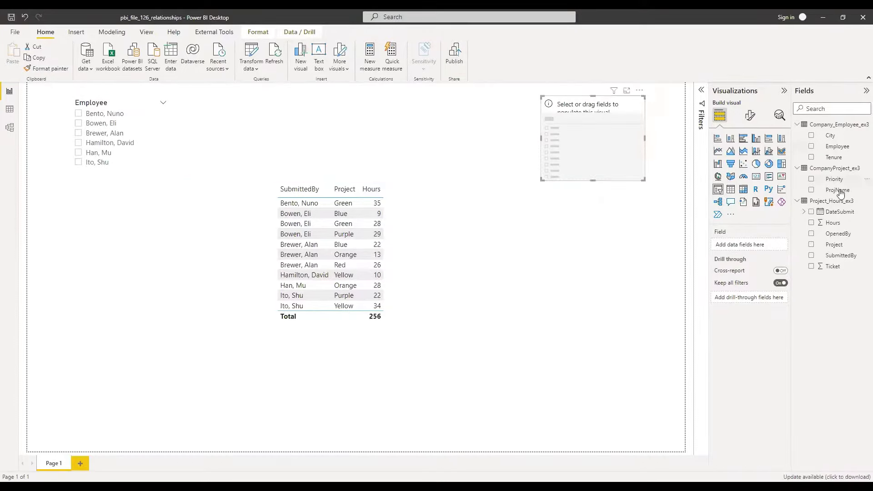
drag(840, 193, 598, 136)
drag(643, 176, 649, 186)
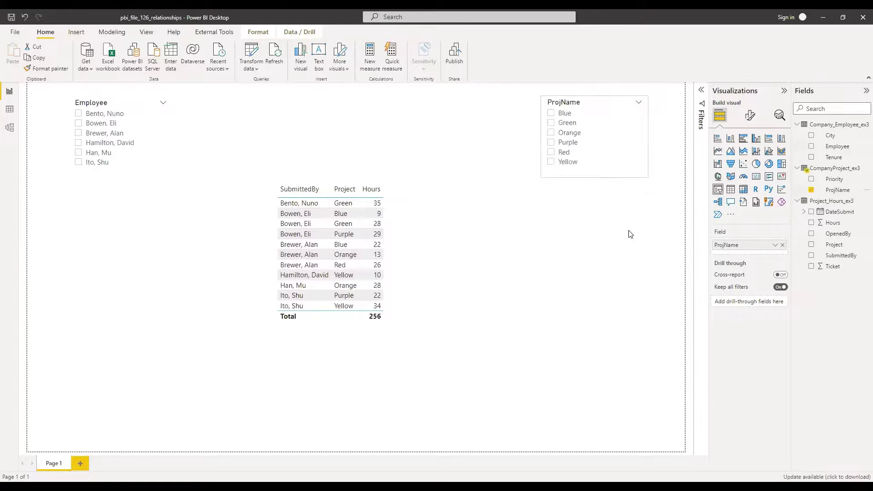
click(356, 177)
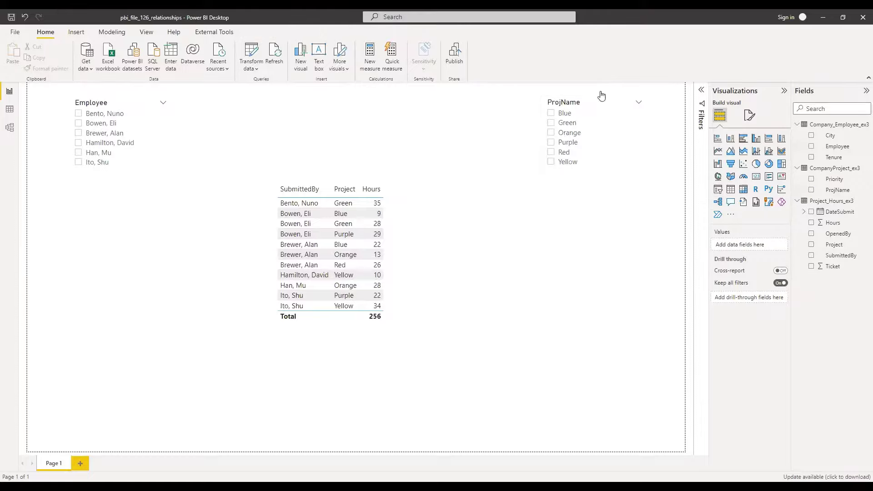
Filter the hours table by the third employee in the Employee slicer, then by Orange in the ProjName slicer, clearing each selection
click(77, 133)
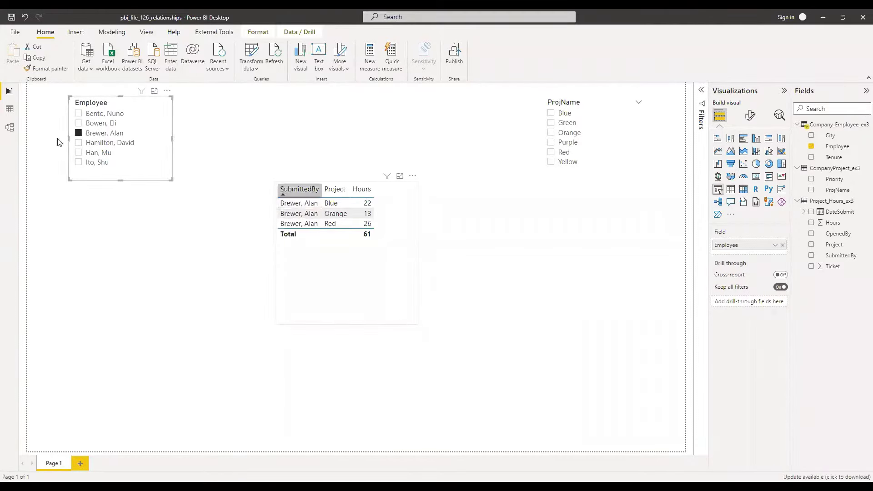
click(78, 132)
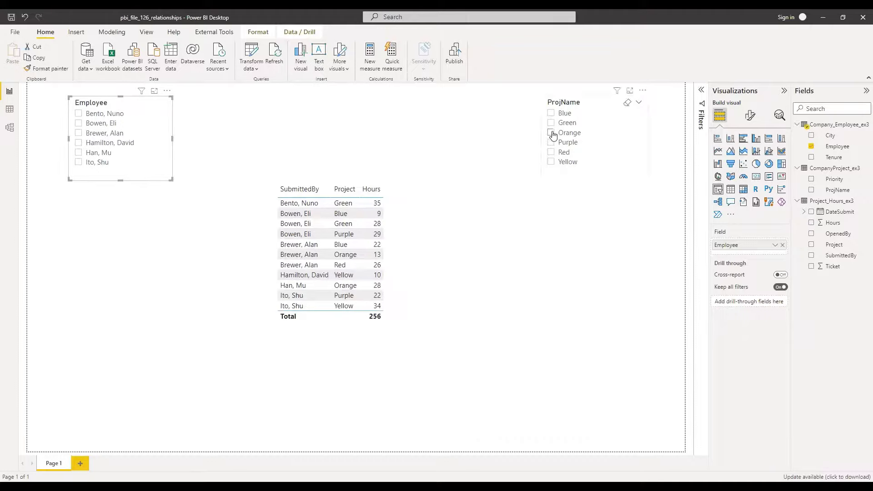
click(551, 133)
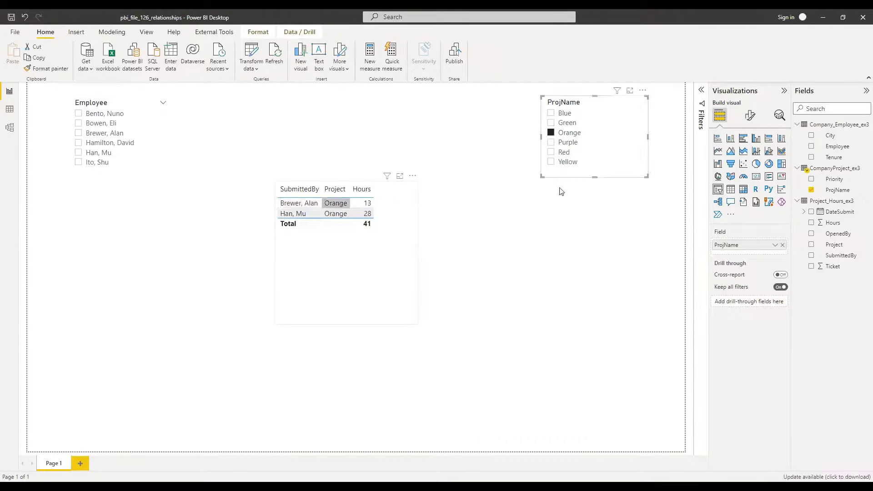
click(551, 133)
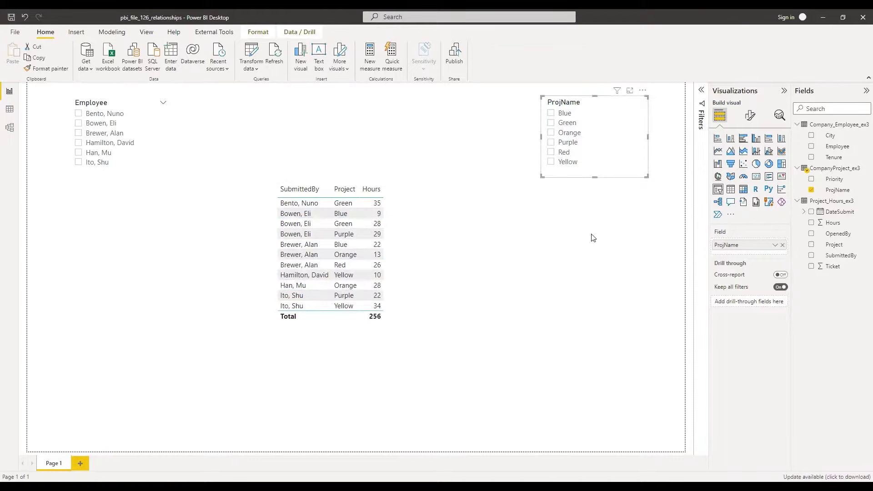
Add a table visual with Employee and Tenure from Company_Employee_ex3 in the lower-left area of the report canvas and enlarge it slightly
click(571, 246)
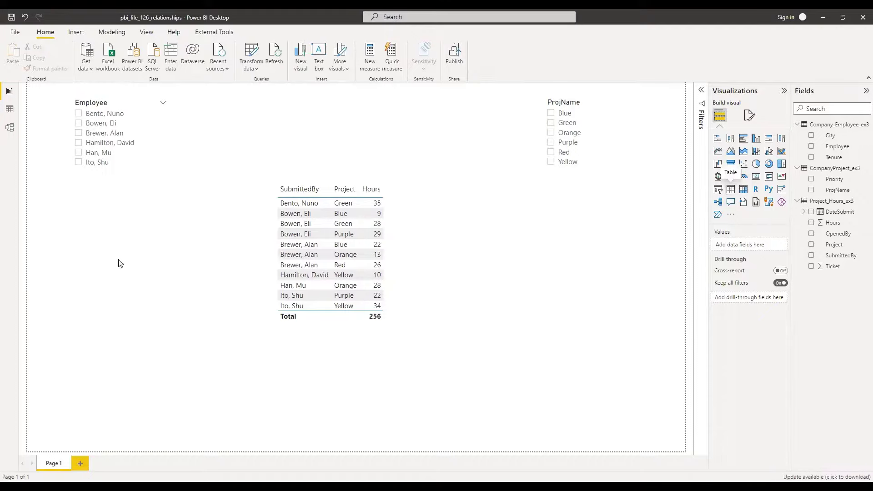
drag(94, 285, 94, 294)
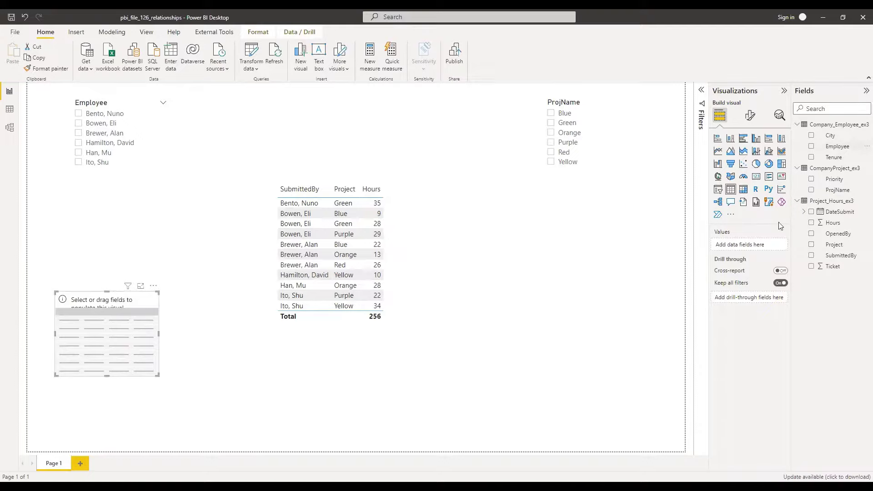
click(836, 147)
drag(836, 151, 755, 250)
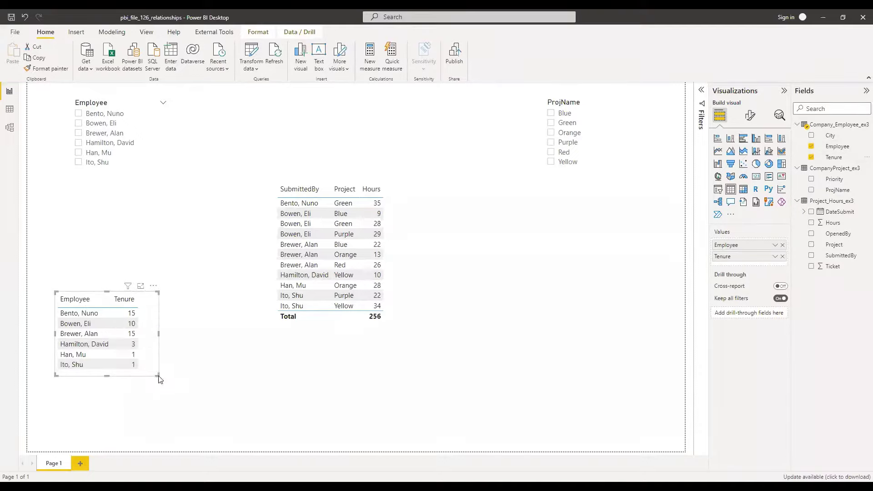
drag(161, 374, 171, 389)
key(Escape)
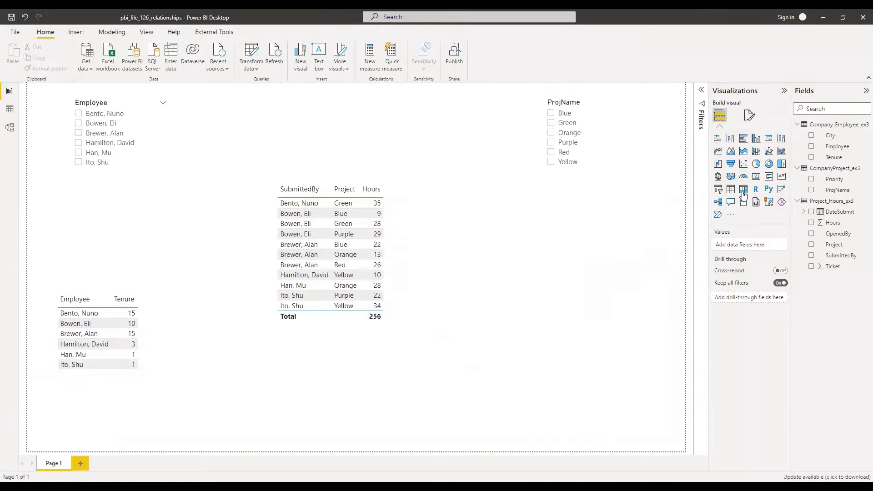
Add a table visual with ProjName and Priority from CompanyProject_ex3 in the lower-right area of the report canvas
click(743, 192)
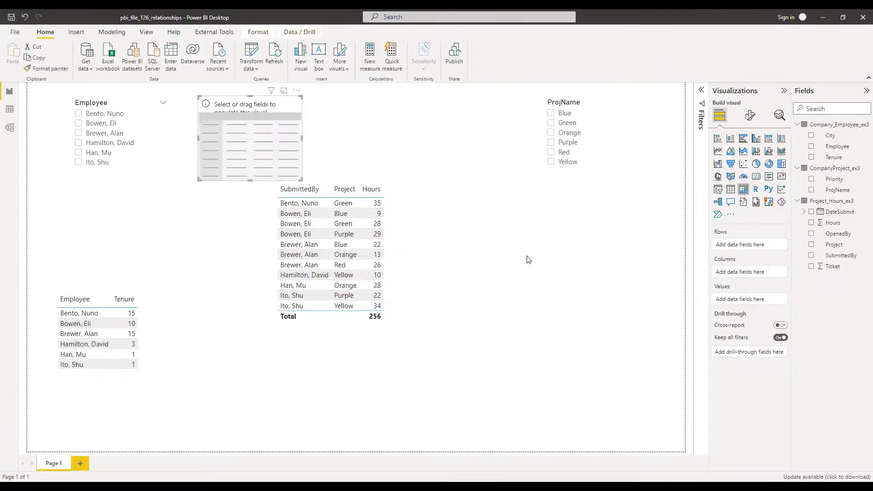
drag(246, 108, 253, 116)
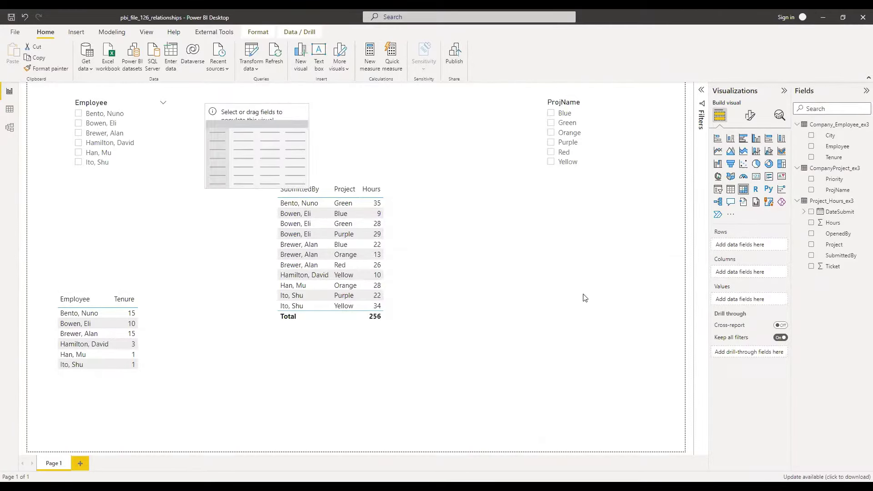
click(730, 190)
click(731, 191)
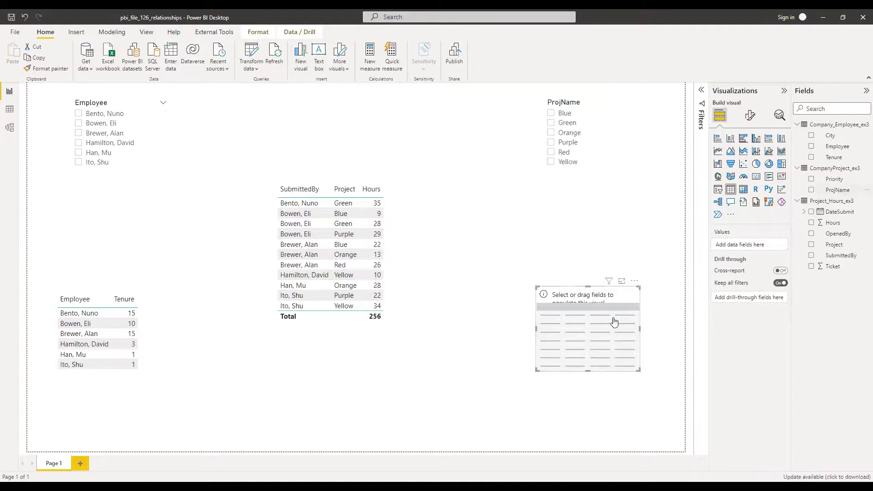
click(838, 190)
drag(838, 180, 618, 358)
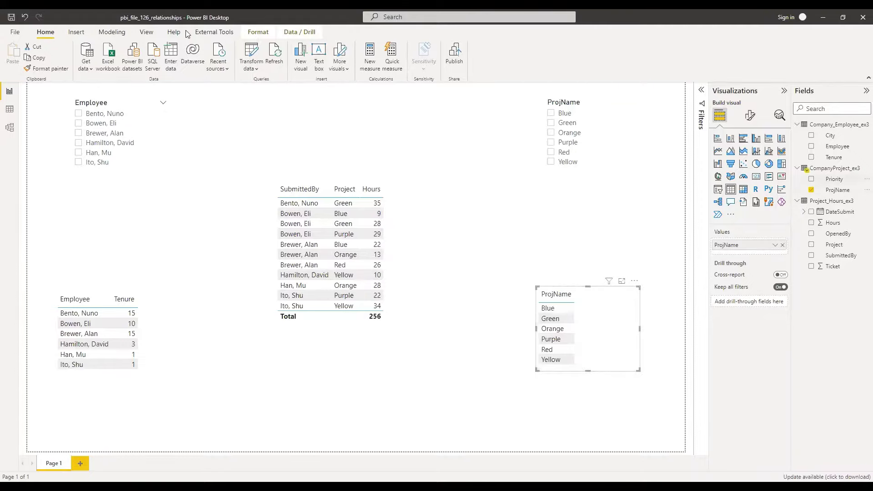
Check how all three tables respond to the third employee in the Employee slicer and to Orange in the ProjName slicer, clearing each selection
click(78, 133)
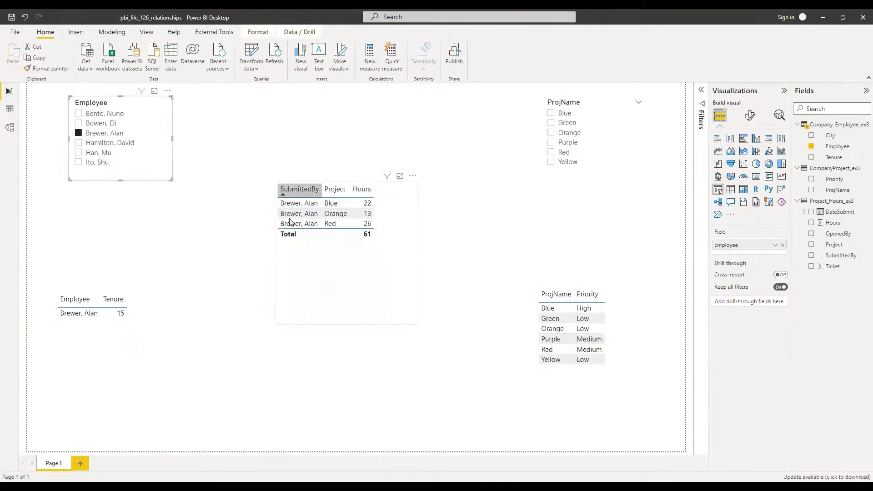
click(78, 134)
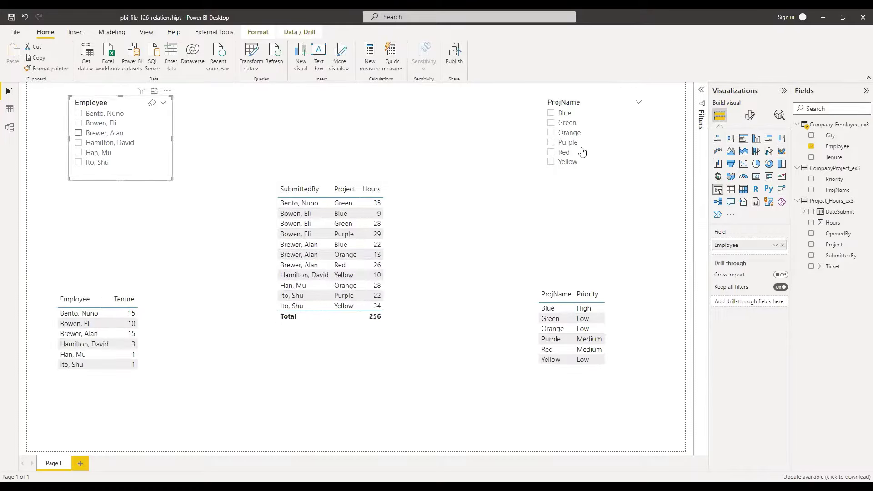
click(551, 133)
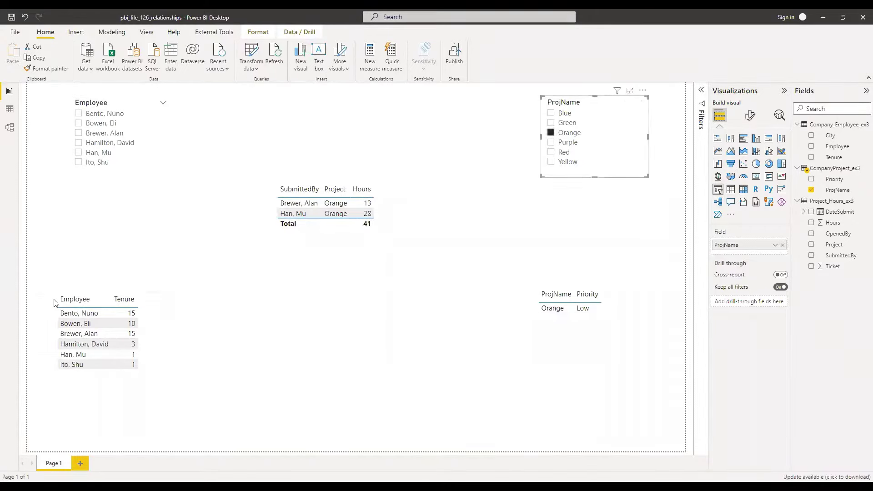
click(551, 134)
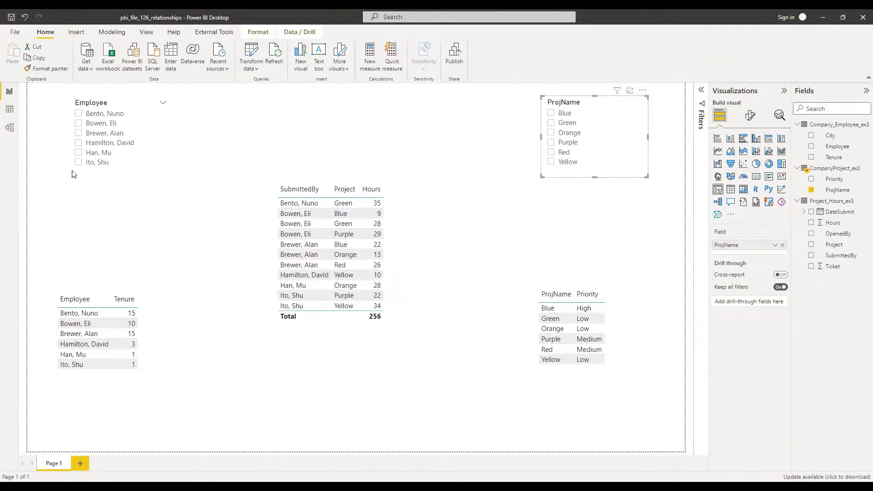
Open the properties of the relationship between Company_Employee_ex3 and Project_Hours_ex3 in the model view
click(9, 132)
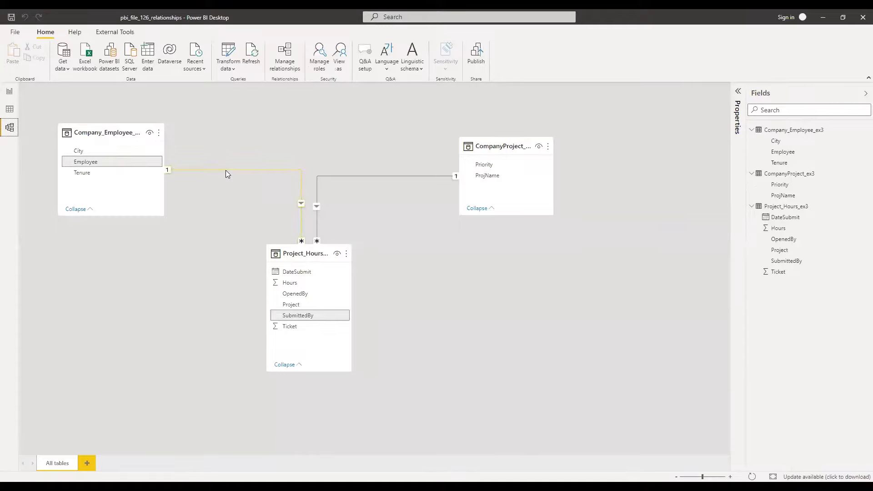
right_click(225, 170)
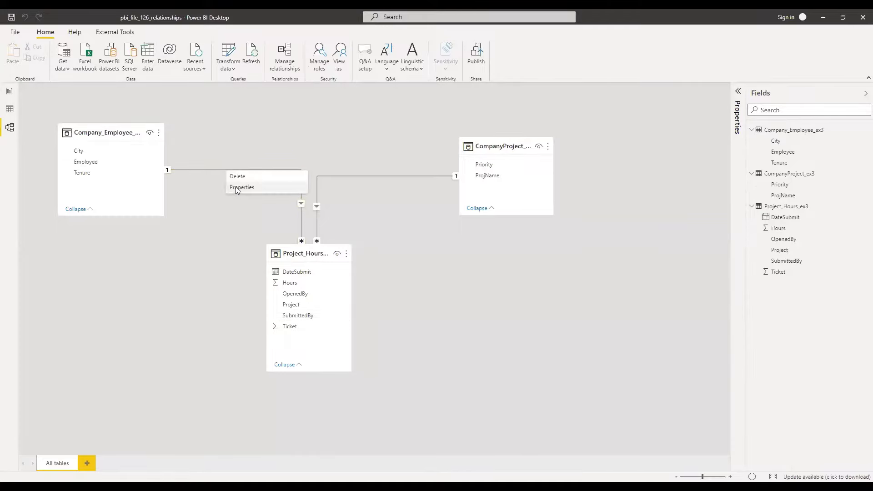
click(236, 188)
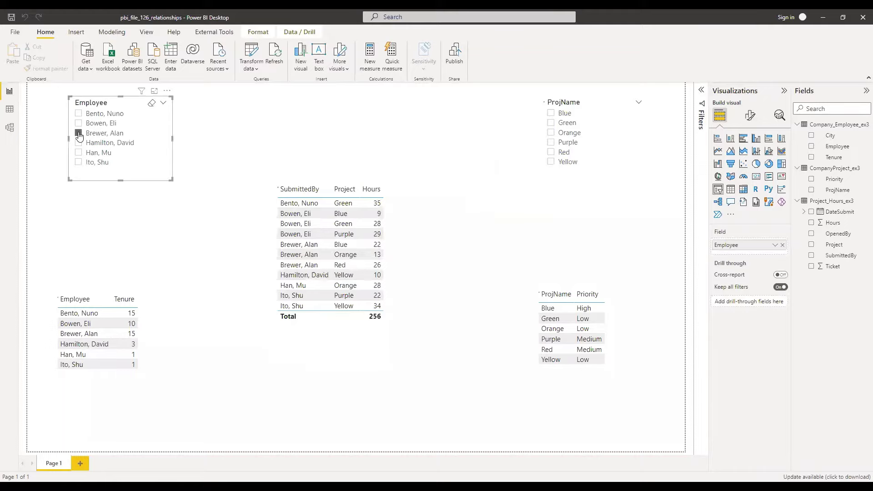
Retest the report filtering with the third employee in the Employee slicer, clear it, and filter by Orange in the ProjName slicer
click(79, 133)
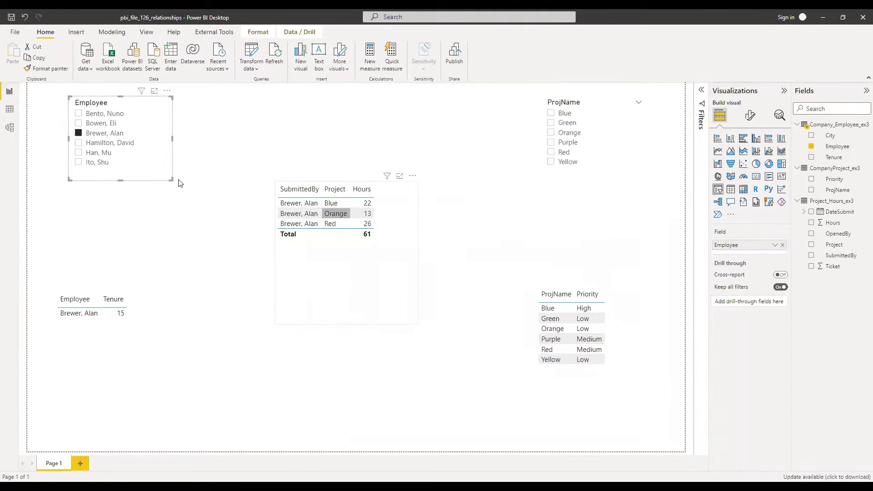
click(78, 135)
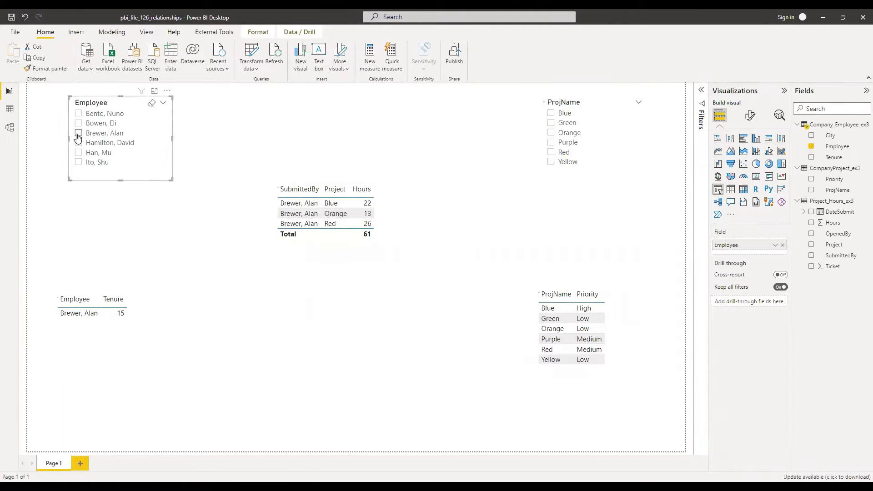
click(551, 133)
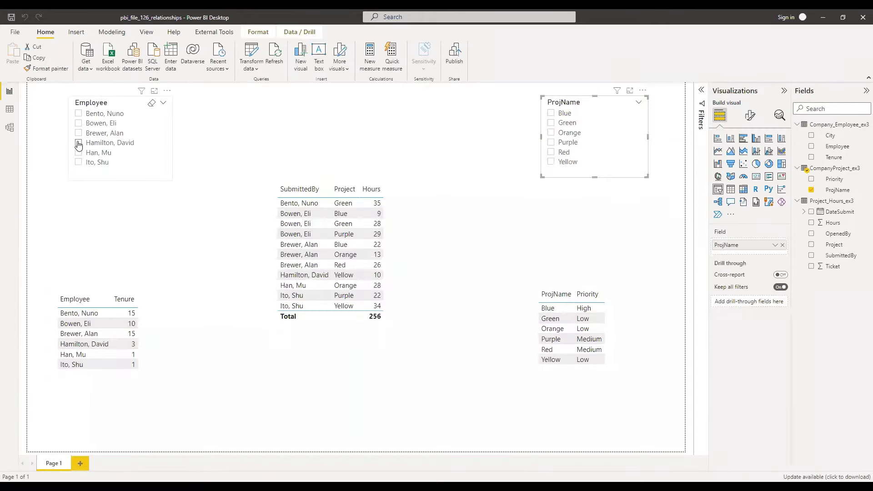
Filter the report by the fourth employee in the Employee slicer, examine the hours and project tables, and clear the selection
click(79, 144)
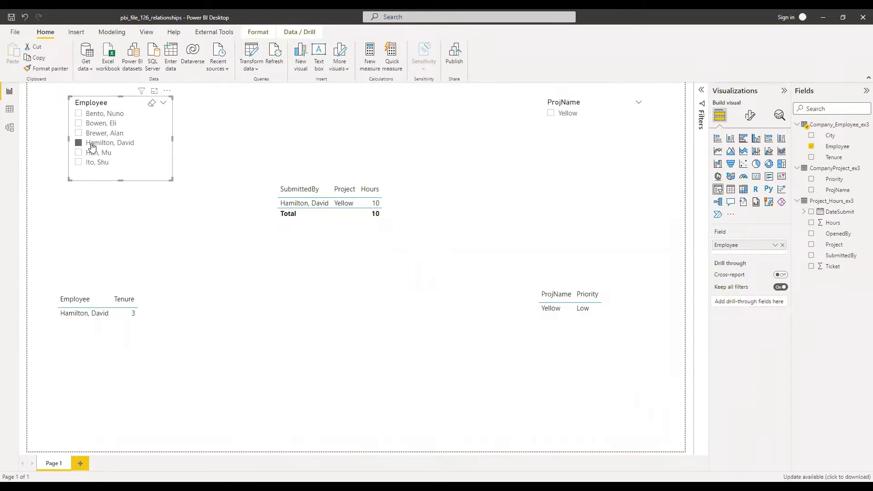
click(312, 206)
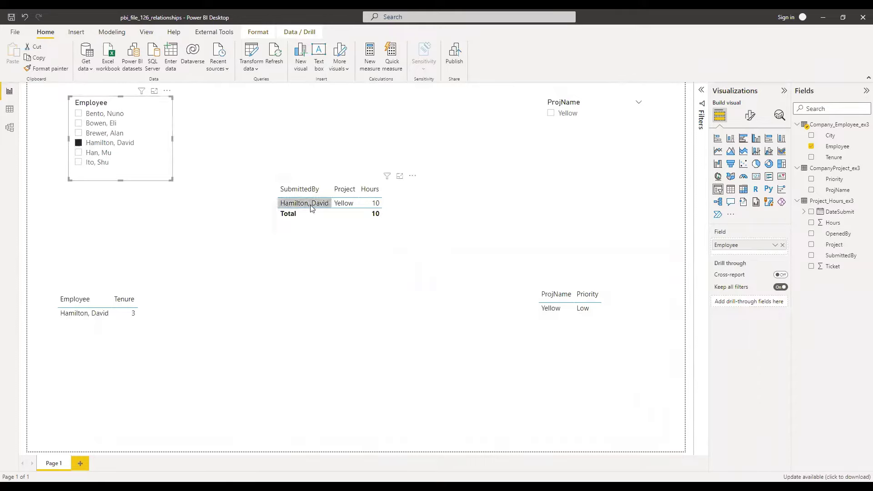
click(611, 307)
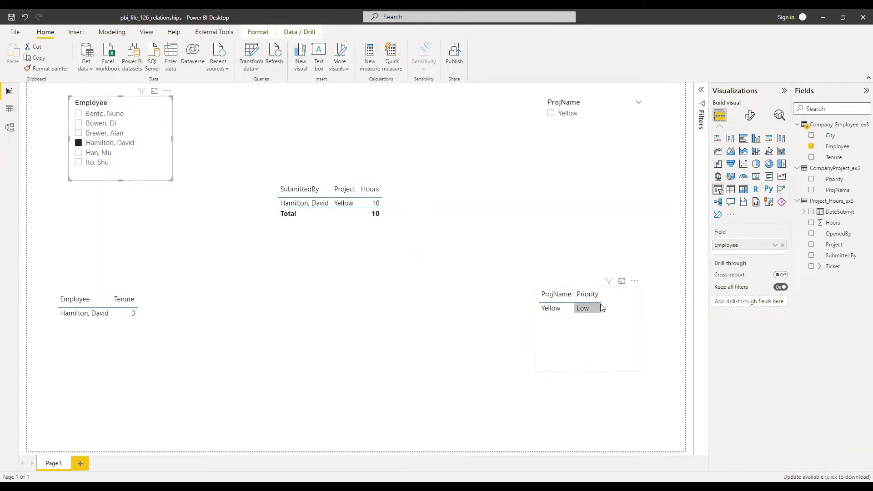
click(86, 144)
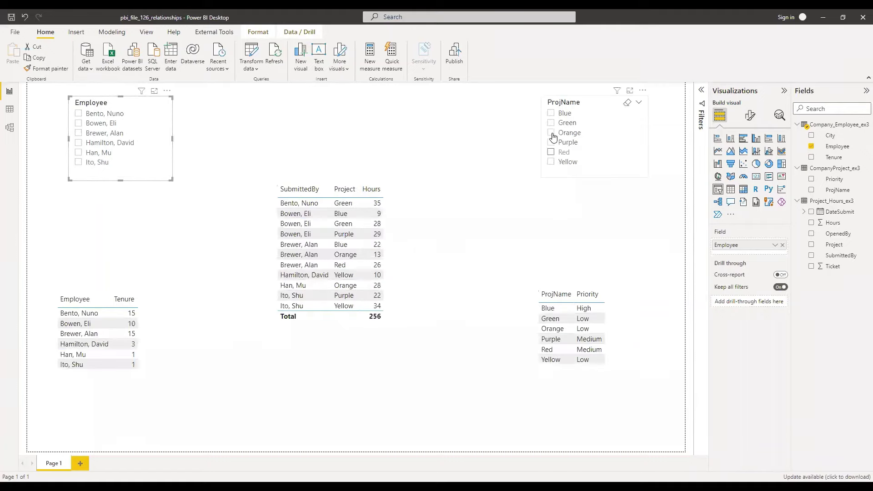
Filter the report by Orange in the ProjName slicer, examine the hours and employee tables, and clear the selection
click(552, 133)
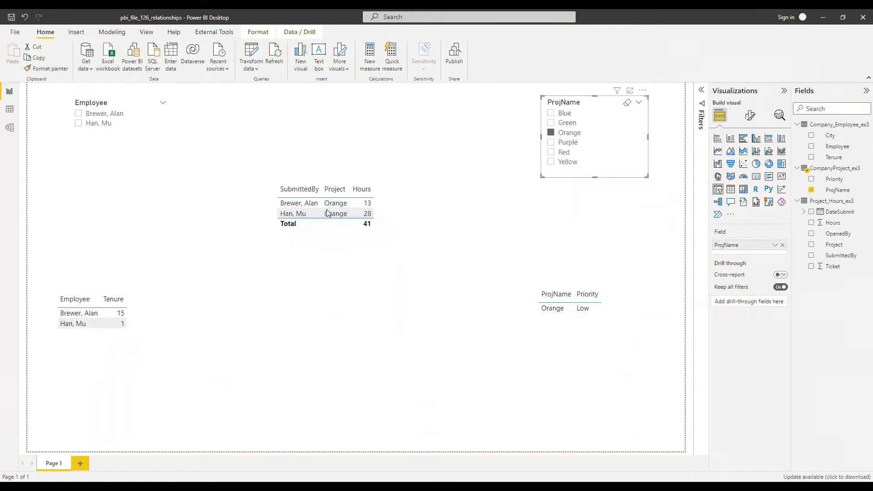
click(71, 322)
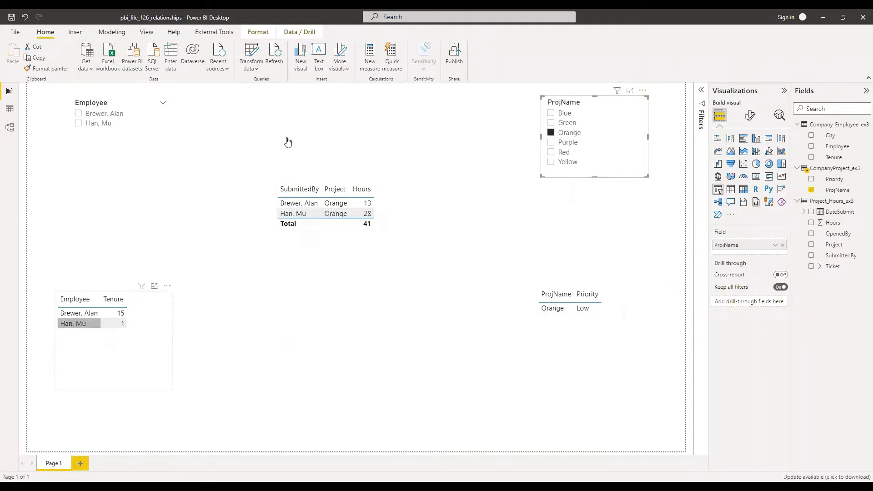
click(551, 132)
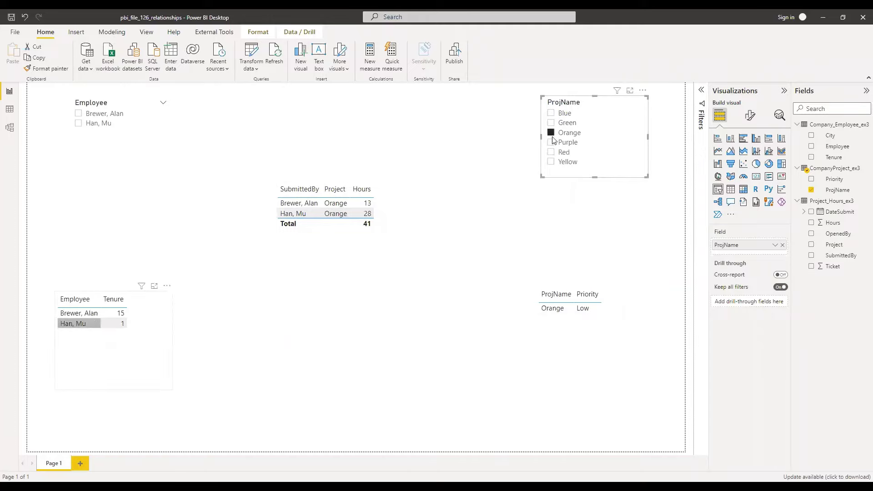
click(676, 216)
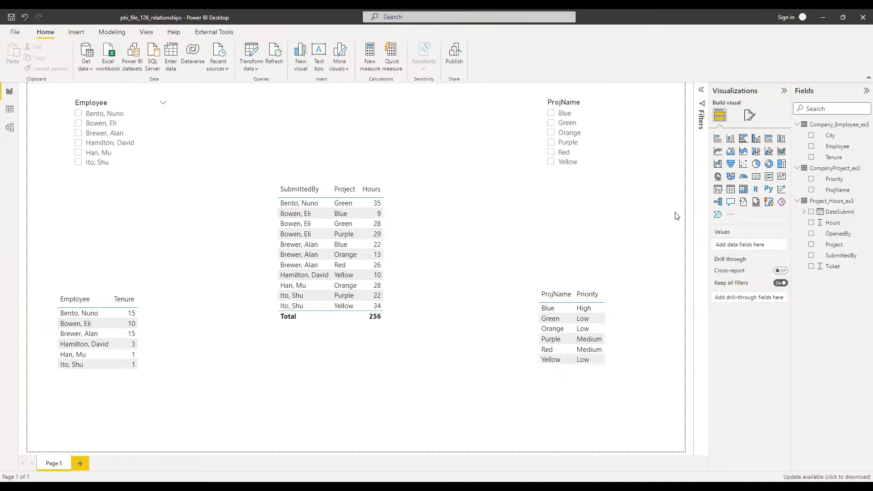